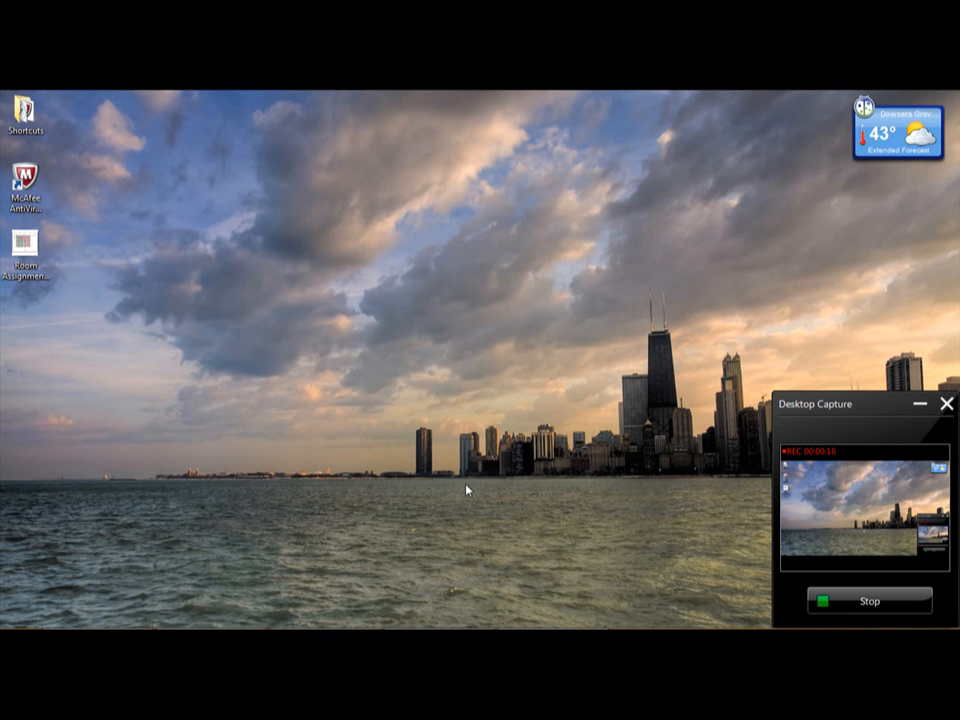
# Switch to the Example 3-2 workbook in Excel and look over the x1 and x2 decision-variable cells C2 and D2
pyautogui.moveTo(463, 622)
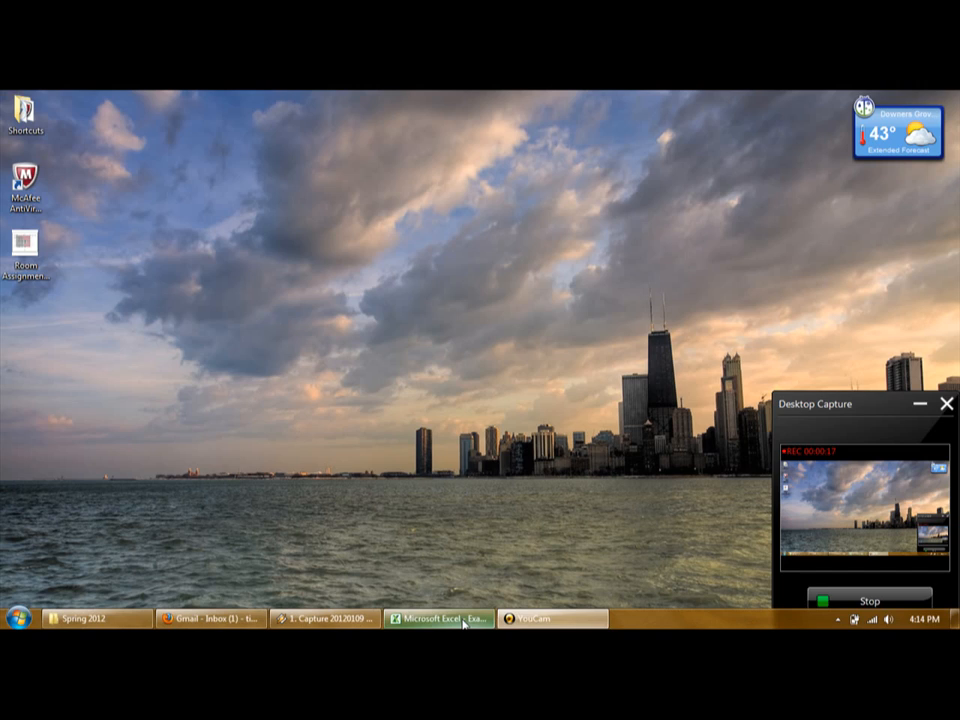
pyautogui.click(463, 620)
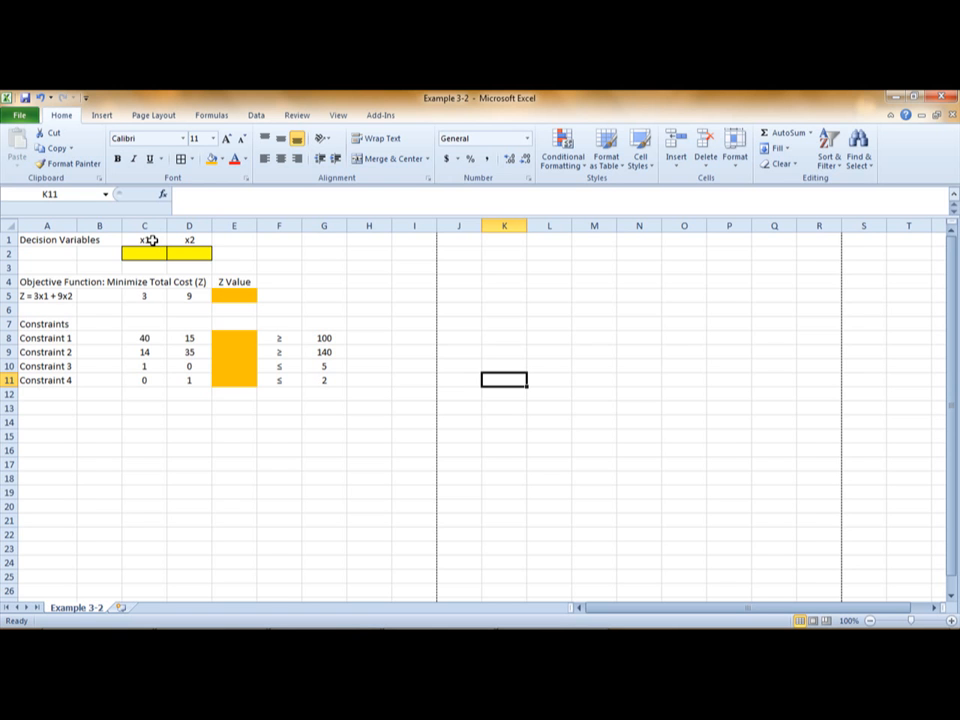
pyautogui.moveTo(148, 240); pyautogui.dragTo(184, 253)
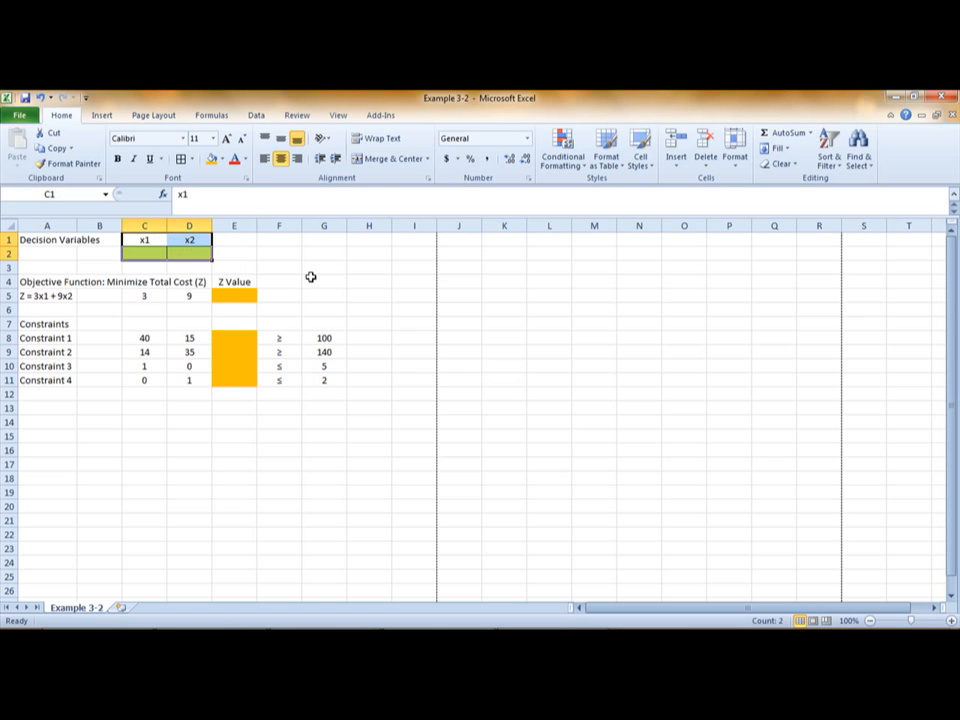
pyautogui.click(150, 254)
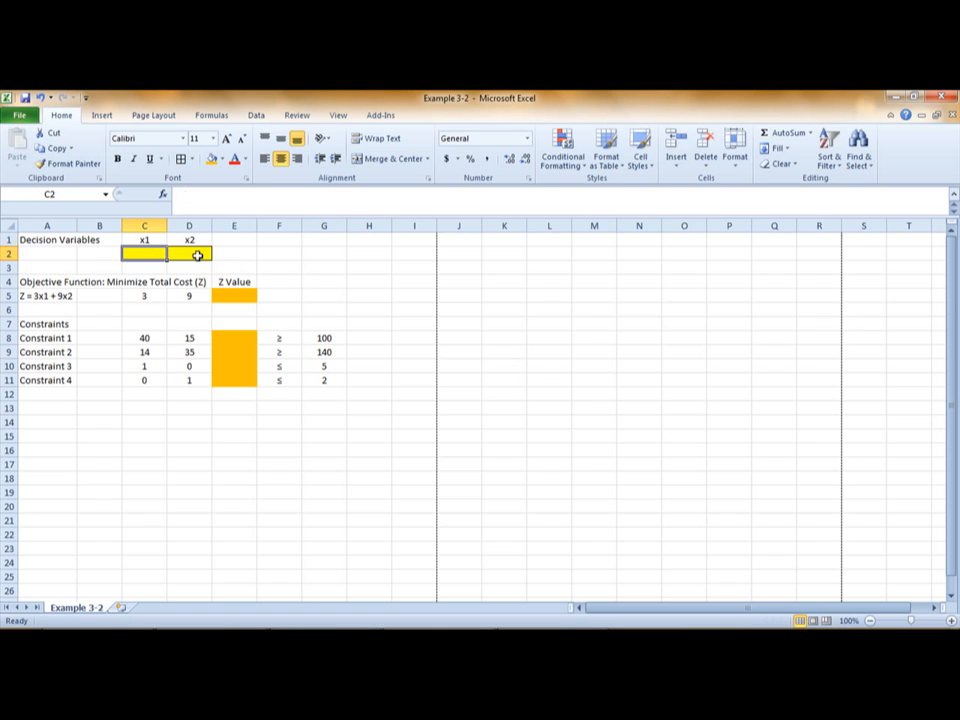
pyautogui.click(198, 256)
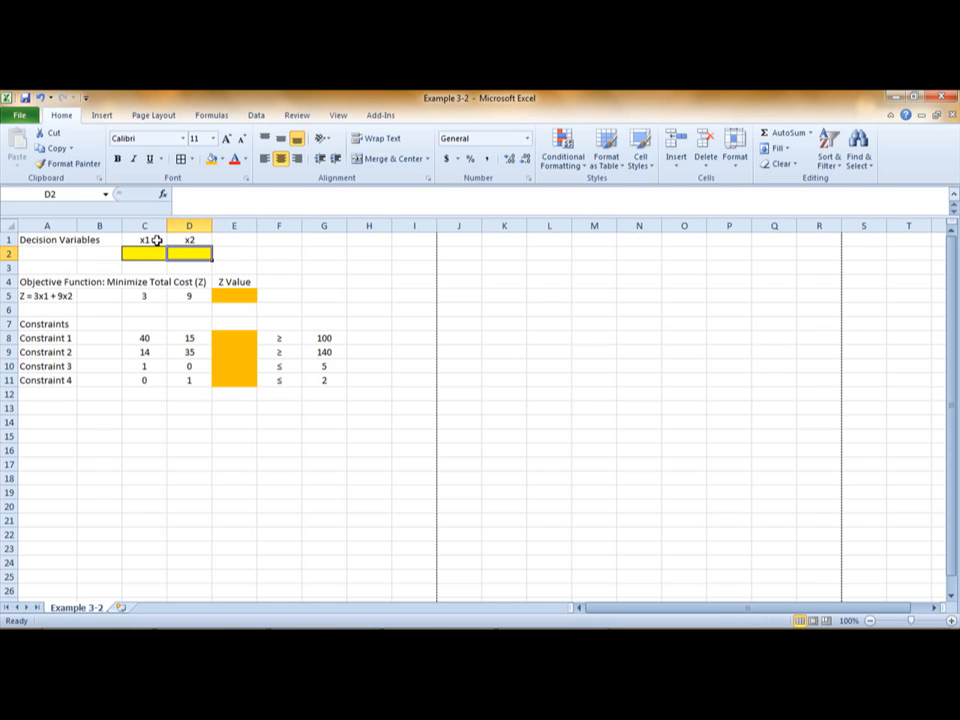
# Create names for decision-variable cells C2 and D2 from the x1 and x2 labels in the top row of C1:D2
pyautogui.moveTo(157, 240); pyautogui.dragTo(187, 254)
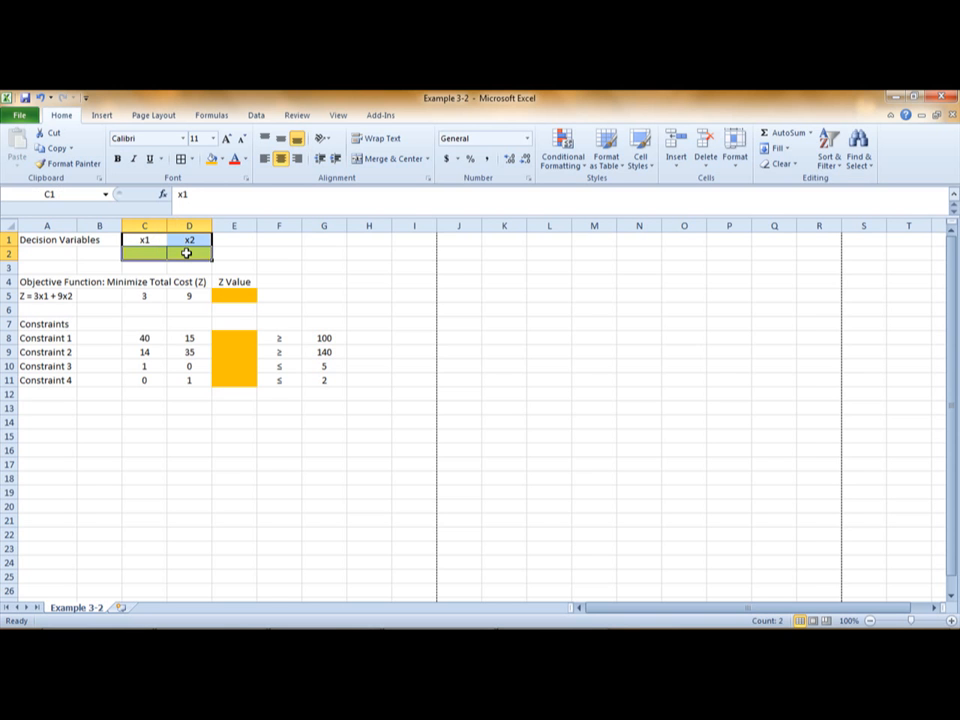
pyautogui.press('alt')
pyautogui.press('i')
pyautogui.press('n')
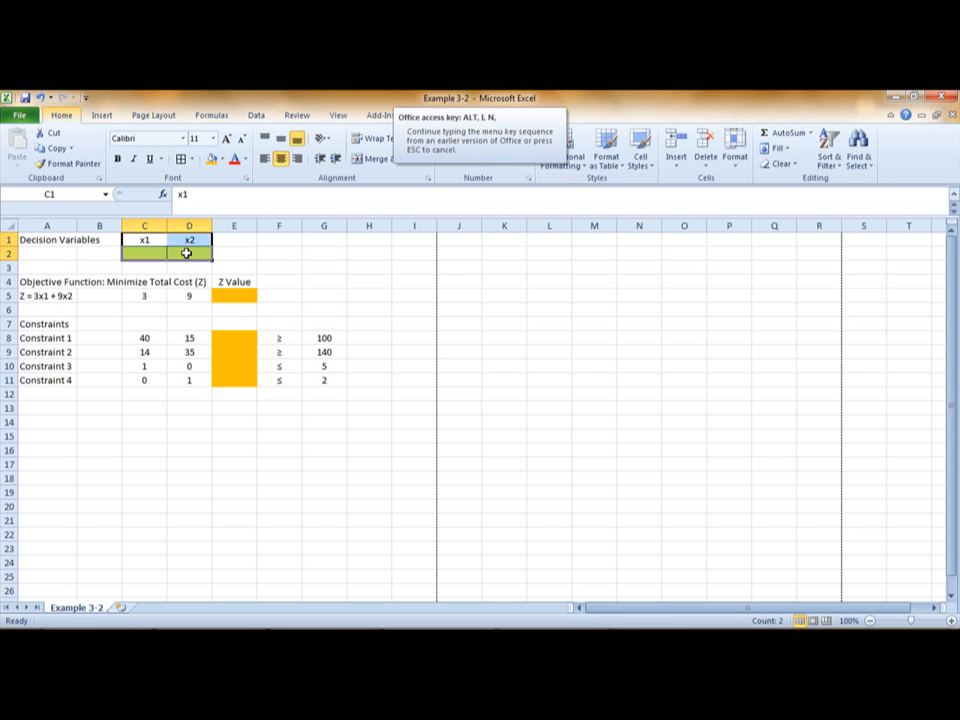
pyautogui.press('c')
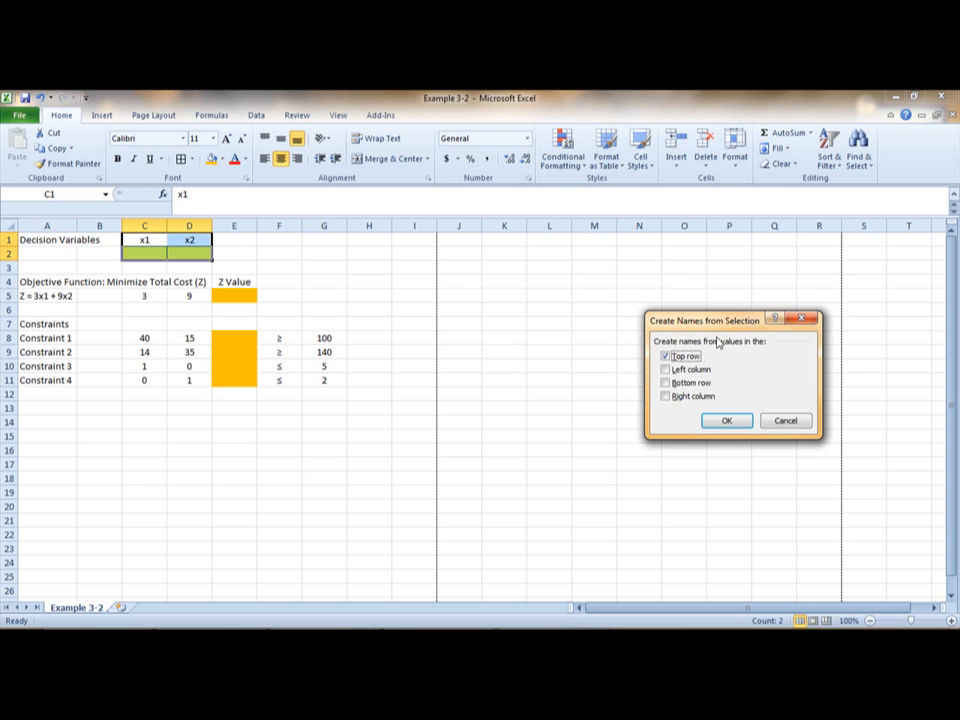
pyautogui.moveTo(710, 326); pyautogui.dragTo(455, 274)
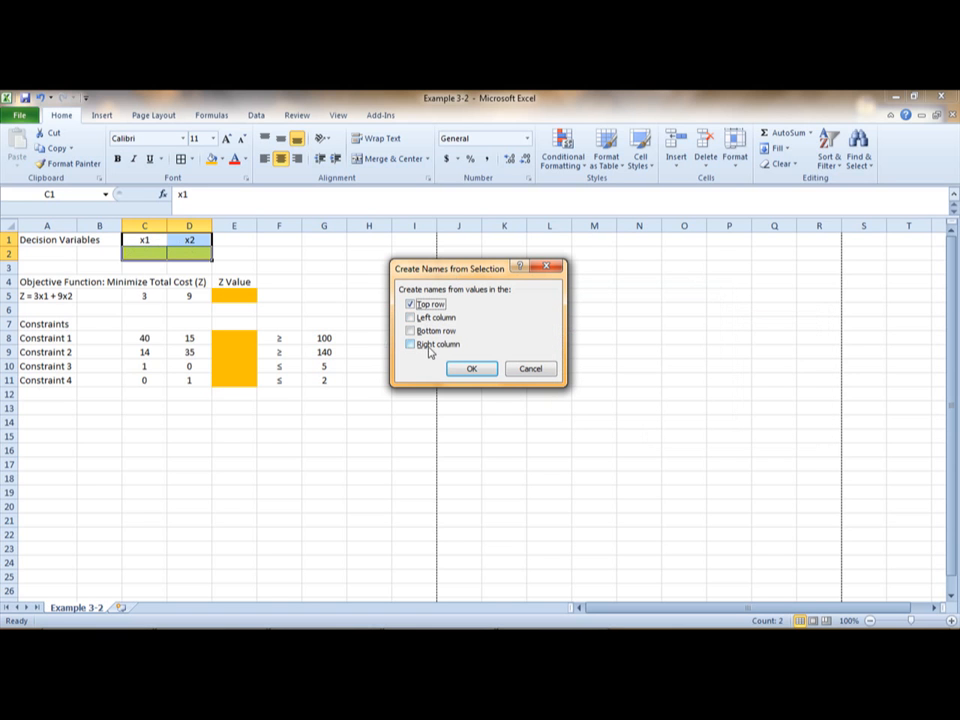
pyautogui.click(473, 369)
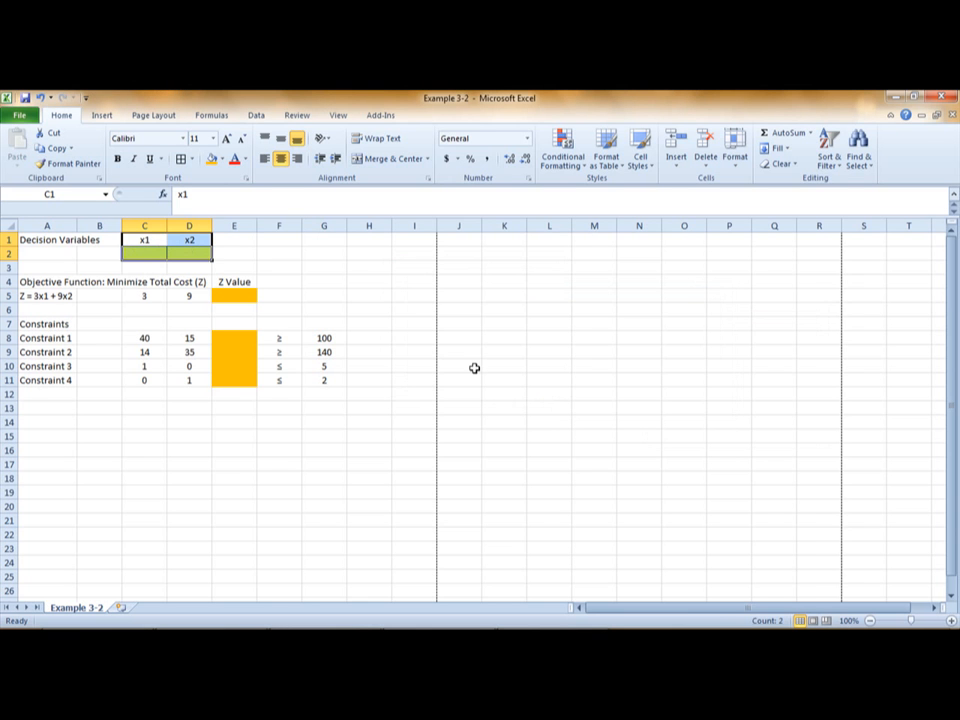
# Test the x1 cell name with a formula in F3 that references C2, and clear F3 again
pyautogui.click(289, 268)
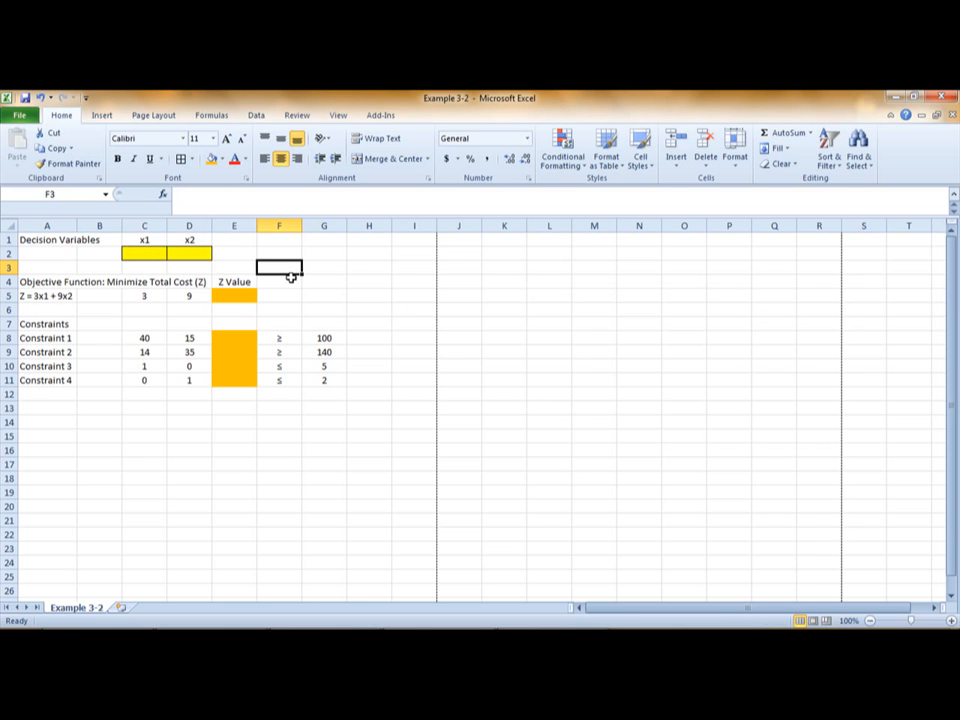
pyautogui.write('=')
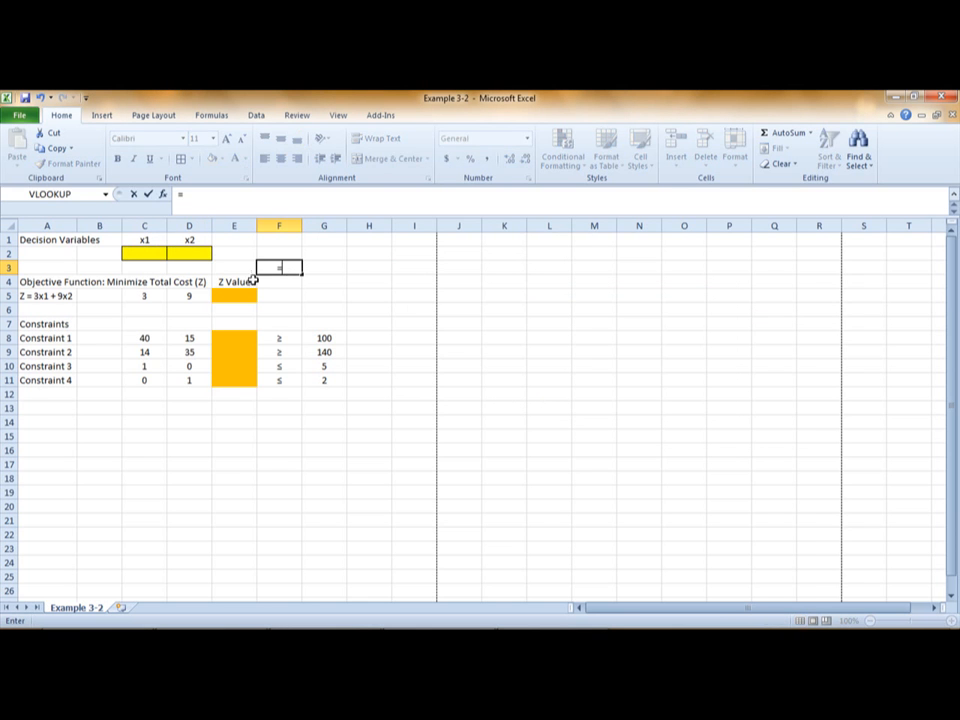
pyautogui.click(146, 253)
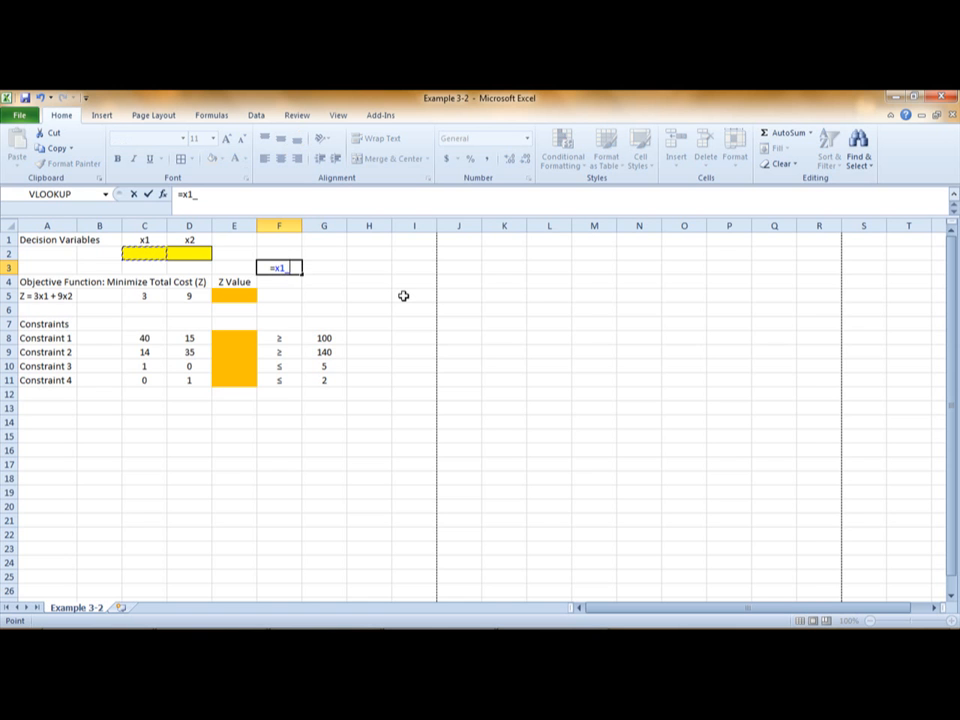
pyautogui.press('Return')
pyautogui.press('Up')
pyautogui.press('Delete')
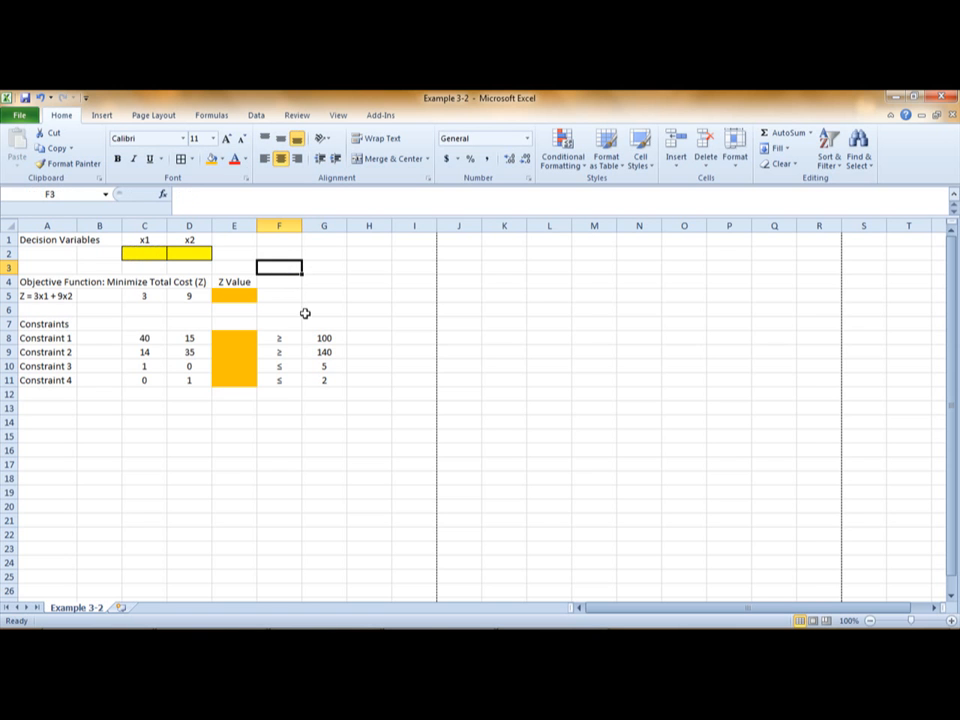
# Enter the objective function formula =C5*x1_+D5*x2_ in the Z Value cell E5
pyautogui.click(105, 320)
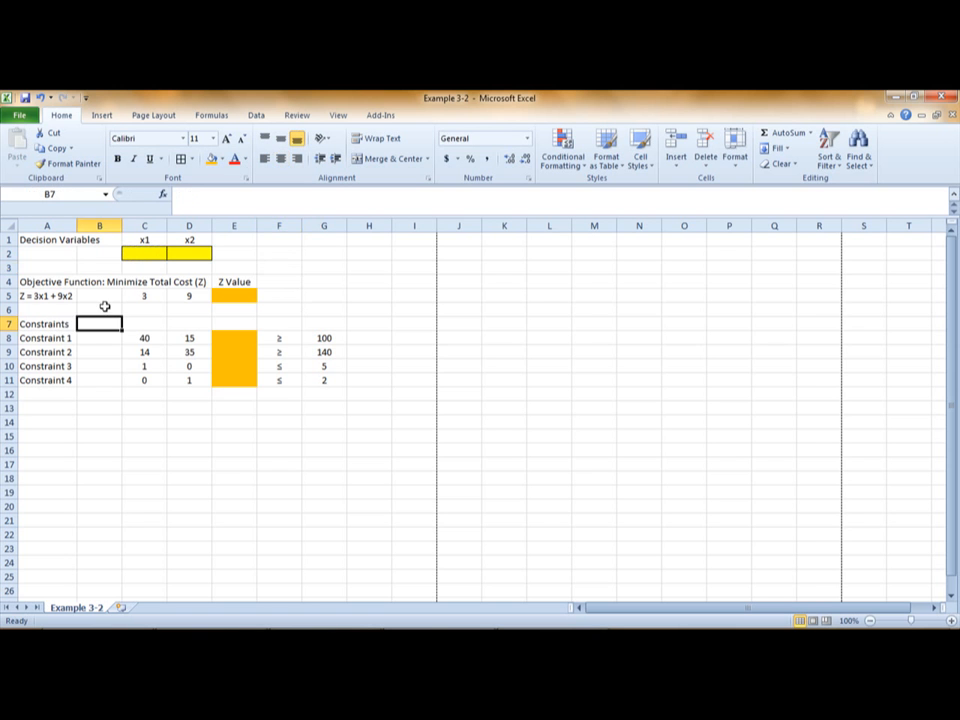
pyautogui.click(233, 293)
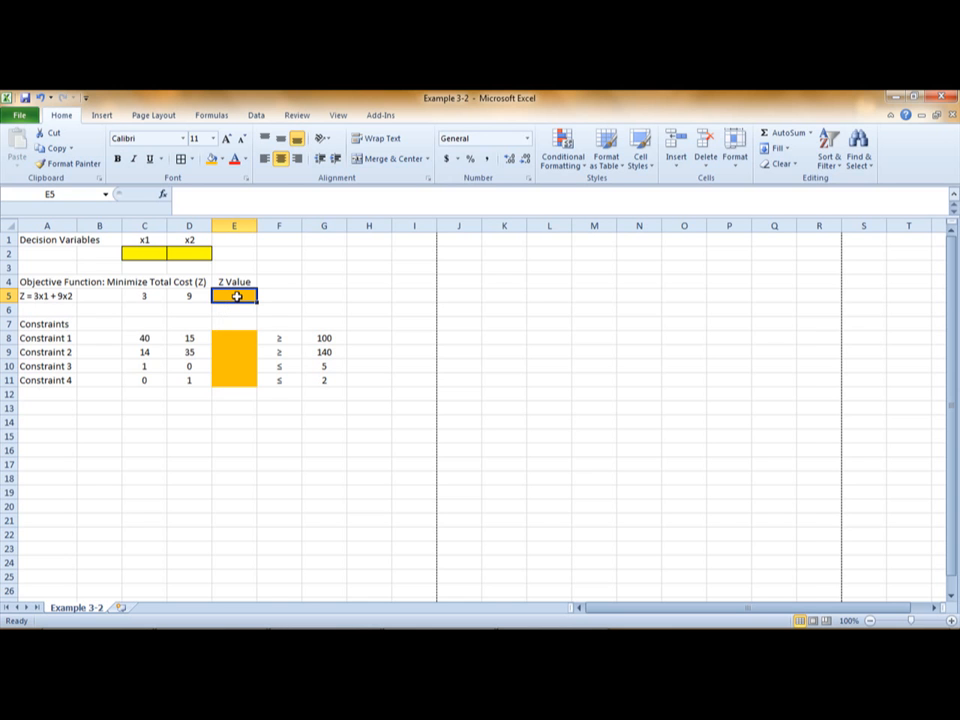
pyautogui.write('=')
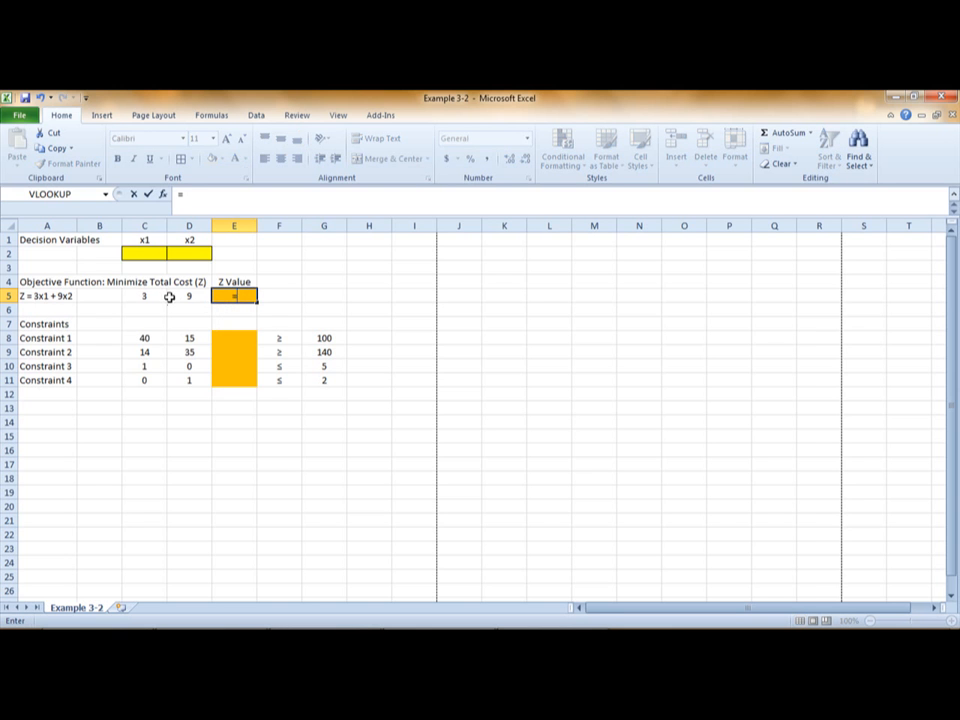
pyautogui.click(162, 296)
pyautogui.write('*')
pyautogui.click(155, 253)
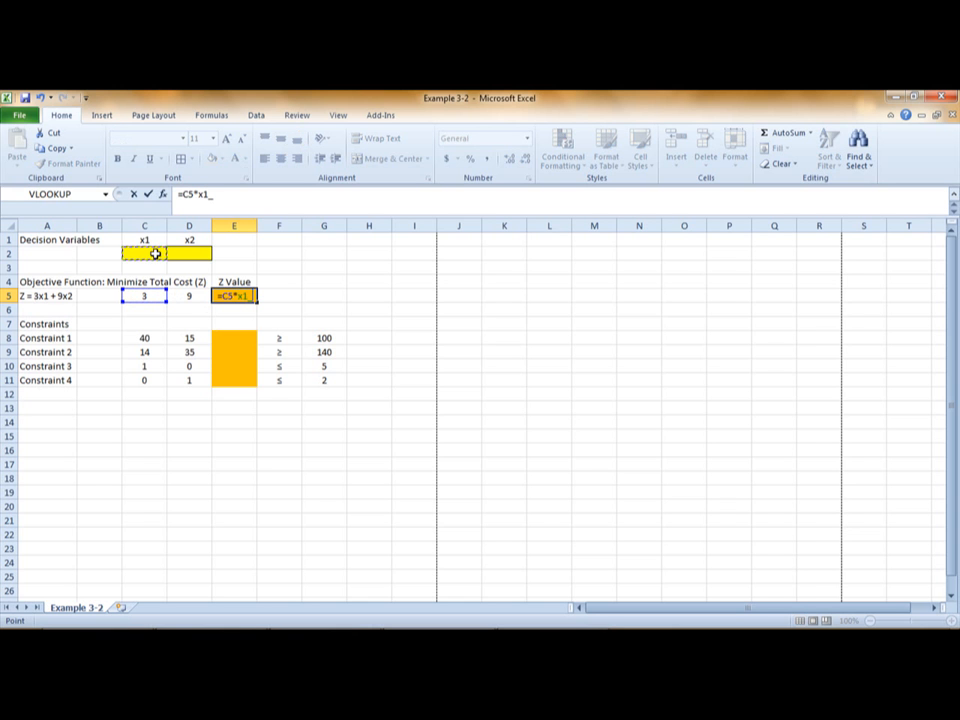
pyautogui.write('+')
pyautogui.click(190, 296)
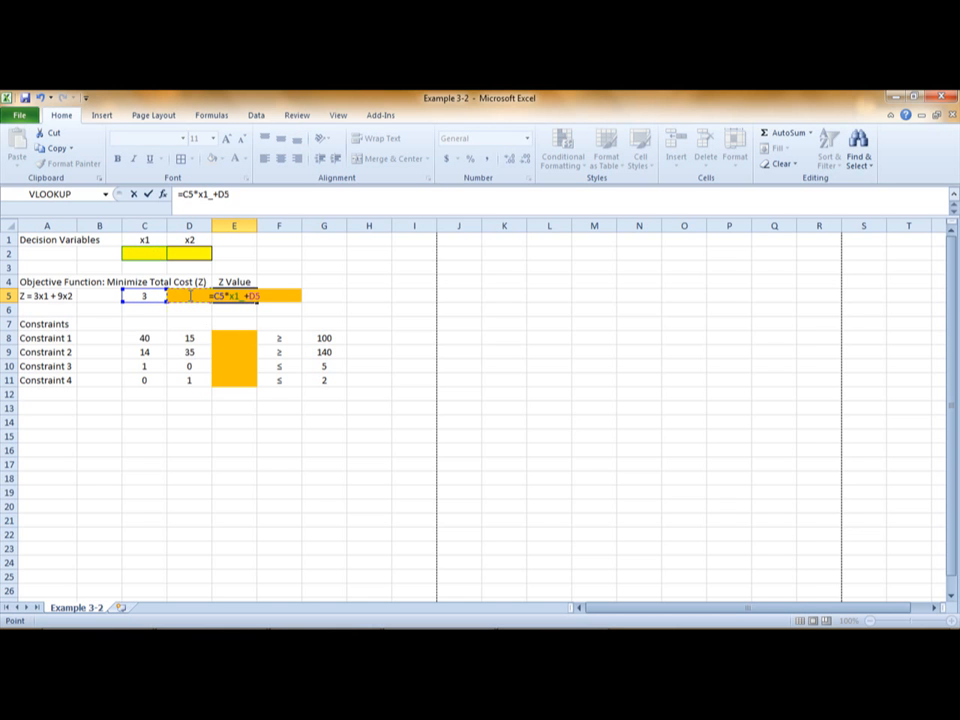
pyautogui.write('*')
pyautogui.click(193, 251)
pyautogui.press('Return')
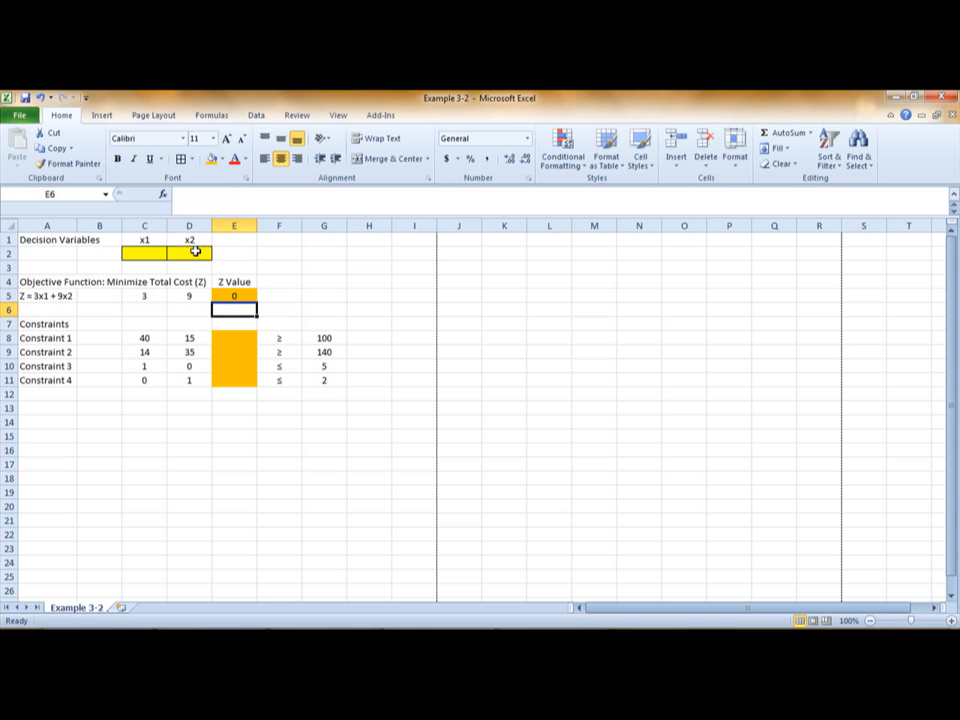
# Enter a trial value of 1 for both decision variables, x1 in C2 and x2 in D2
pyautogui.click(228, 340)
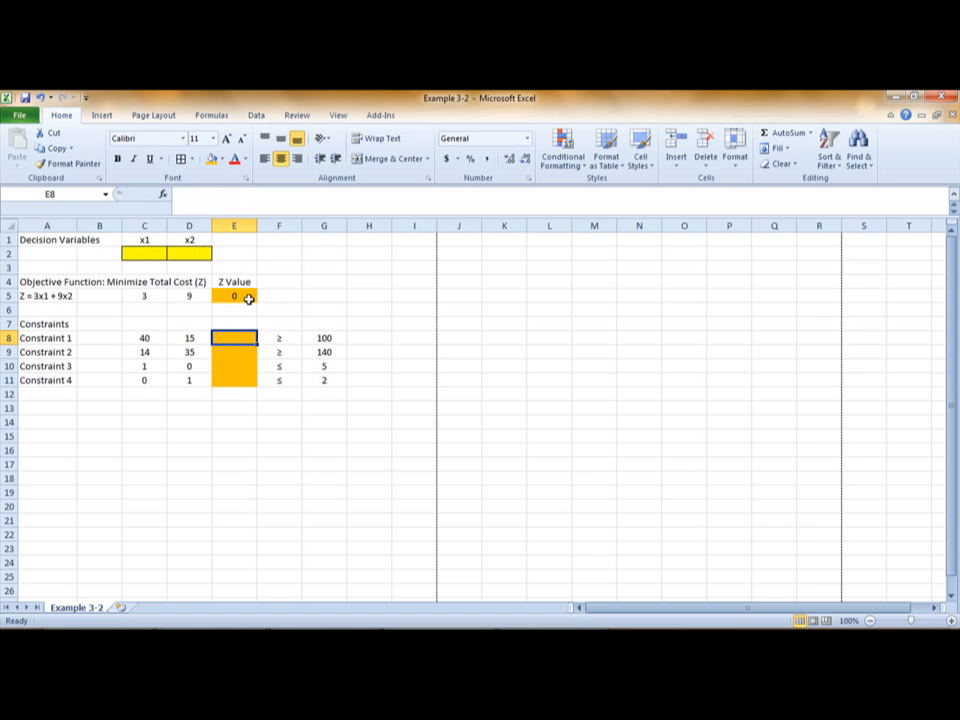
pyautogui.click(248, 298)
pyautogui.click(160, 253)
pyautogui.click(195, 253)
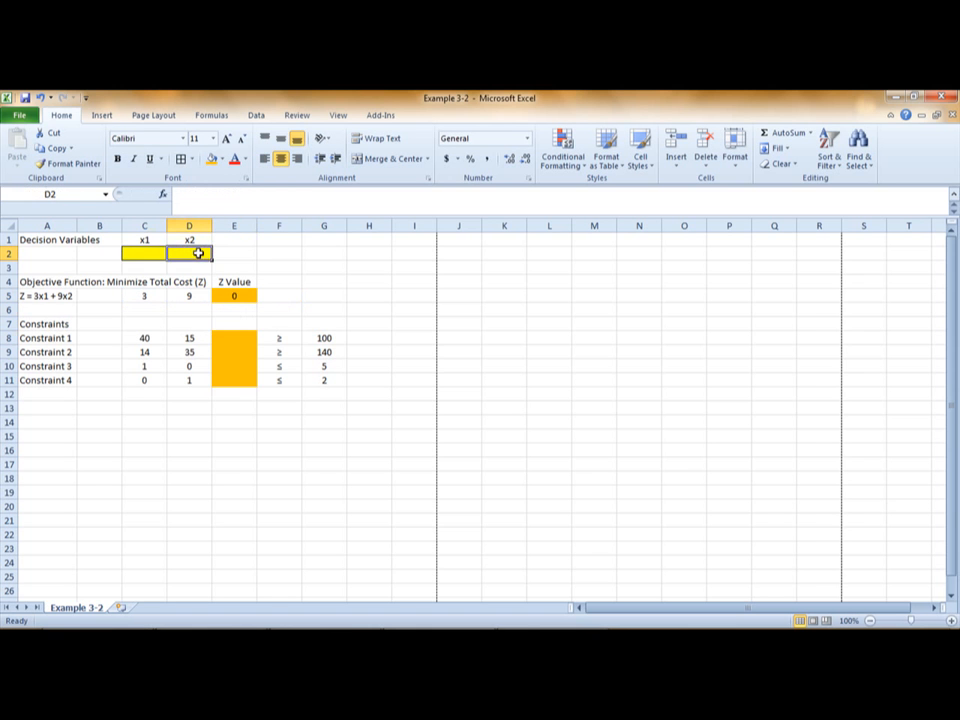
pyautogui.click(155, 253)
pyautogui.write('1')
pyautogui.press('Right')
pyautogui.write('1')
pyautogui.press('Return')
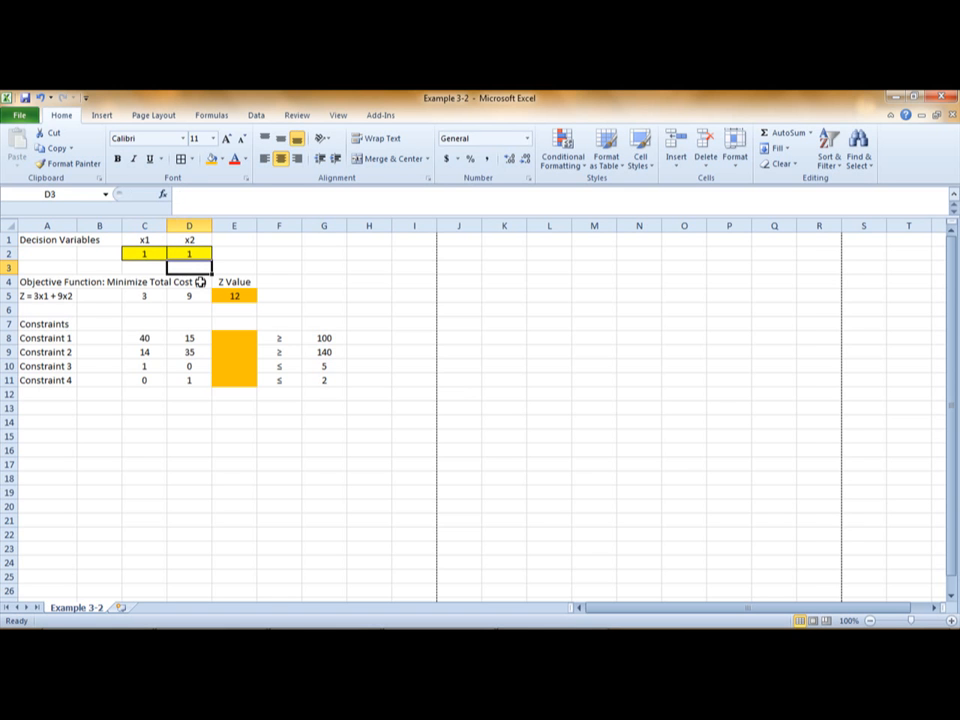
# Enter the Constraint 1 formula =C8*x1_+D8*x2_ in cell E8
pyautogui.click(239, 340)
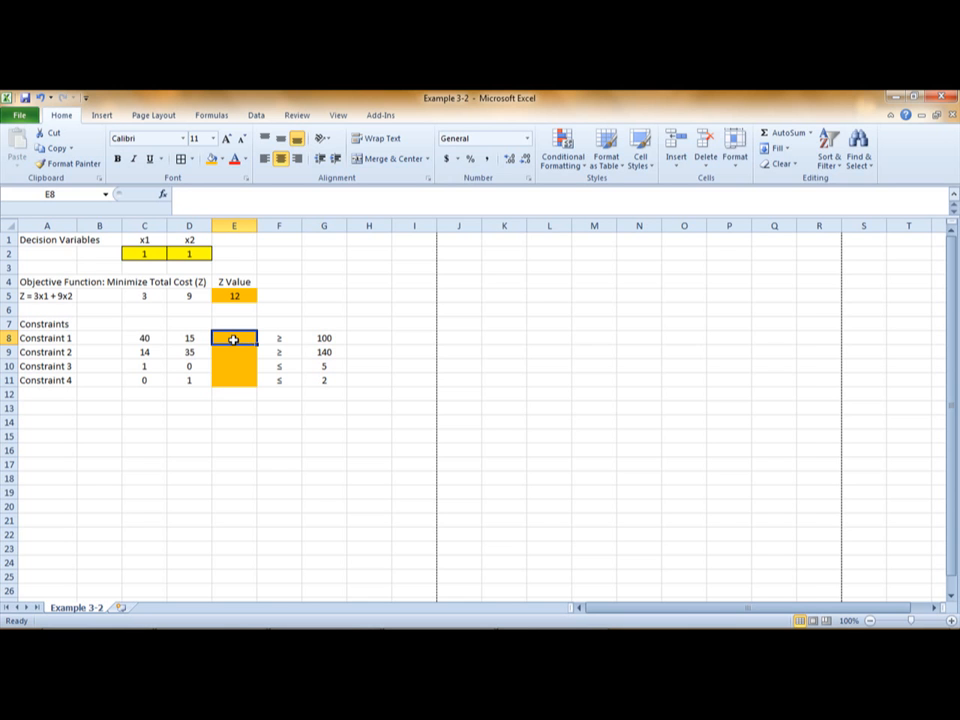
pyautogui.write('=')
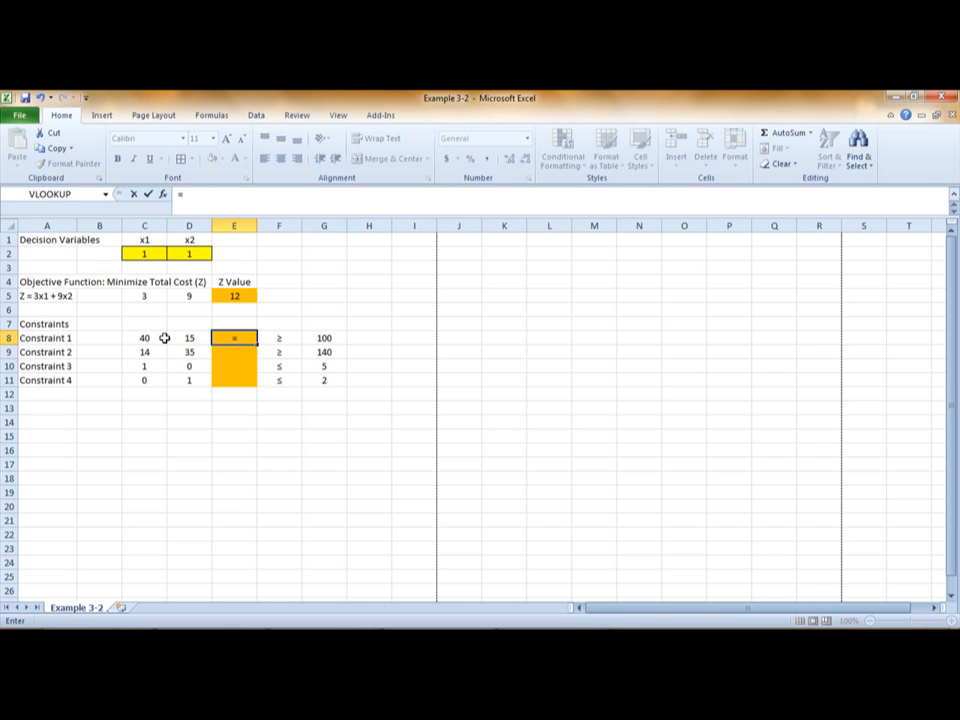
pyautogui.click(163, 338)
pyautogui.write('*')
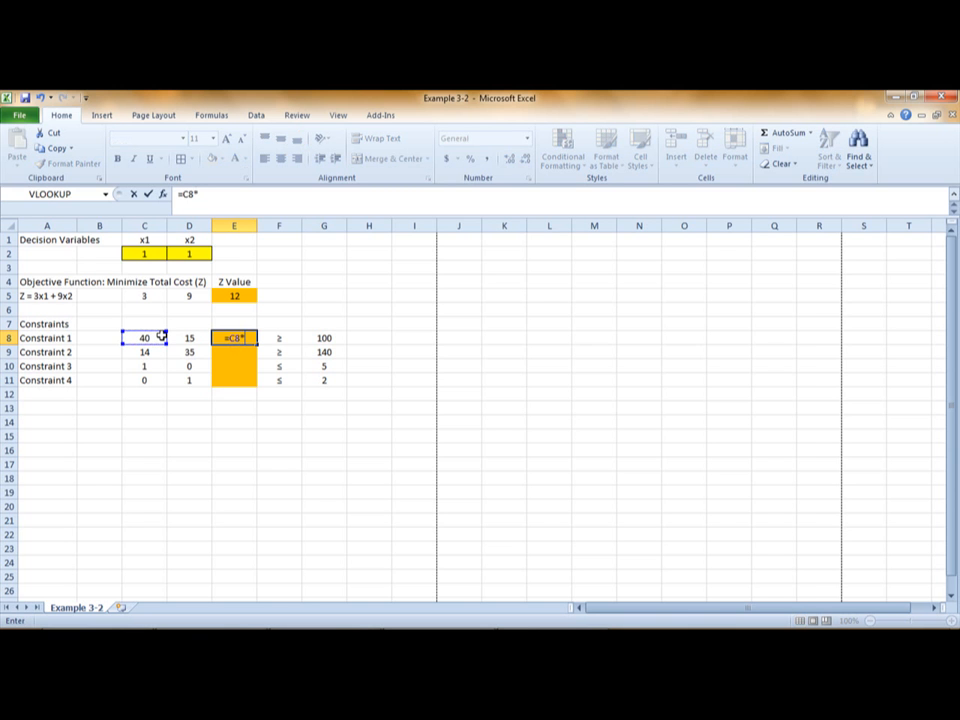
pyautogui.click(155, 249)
pyautogui.write('+')
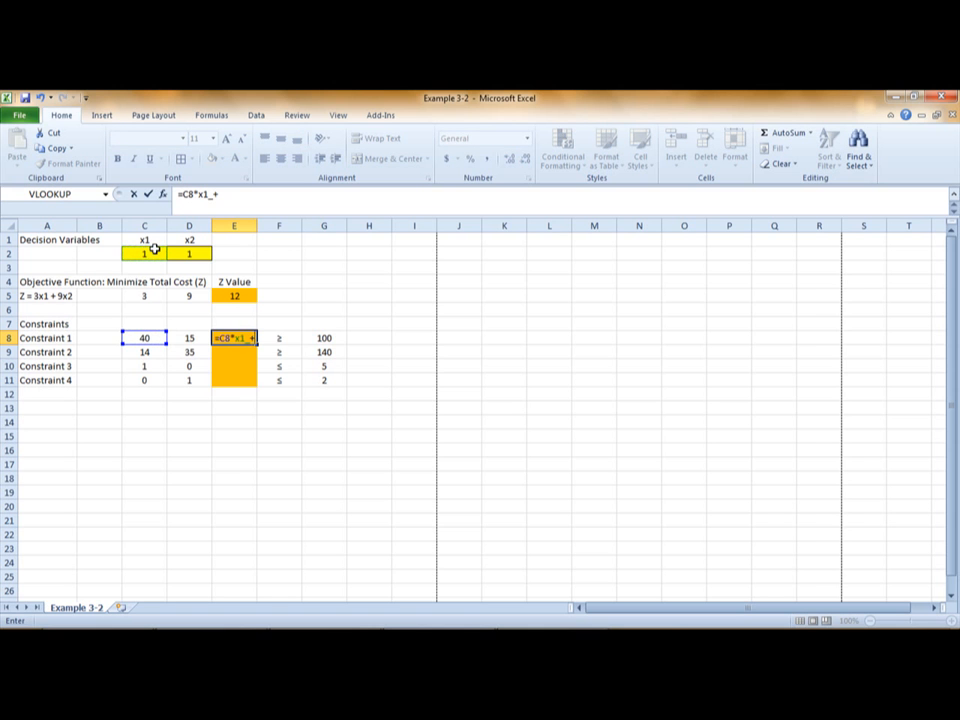
pyautogui.click(189, 338)
pyautogui.write('*')
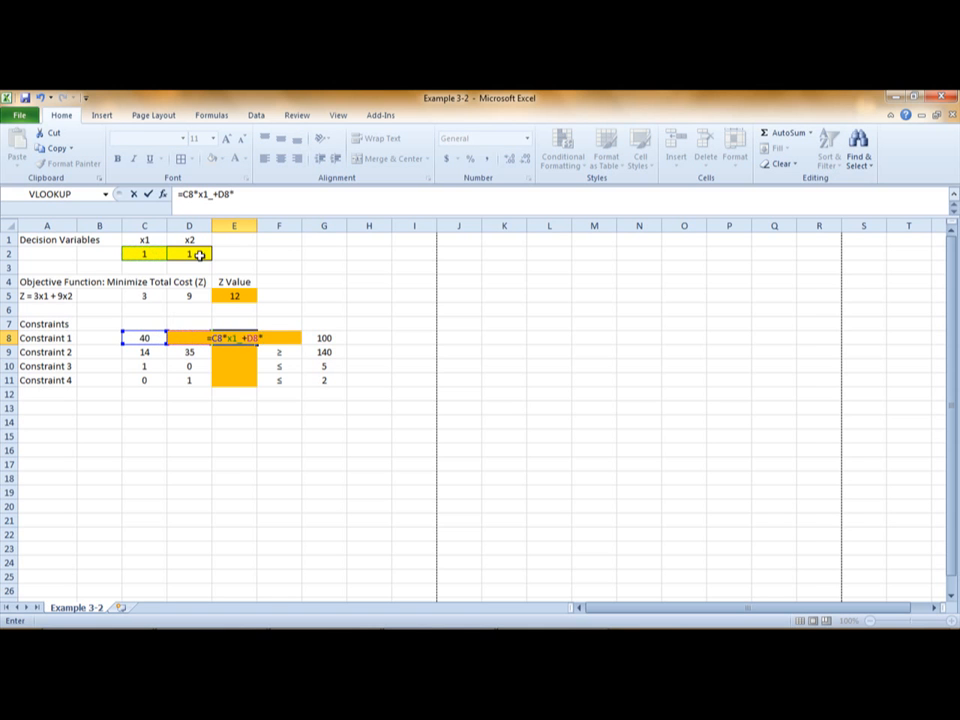
pyautogui.click(198, 254)
pyautogui.press('Return')
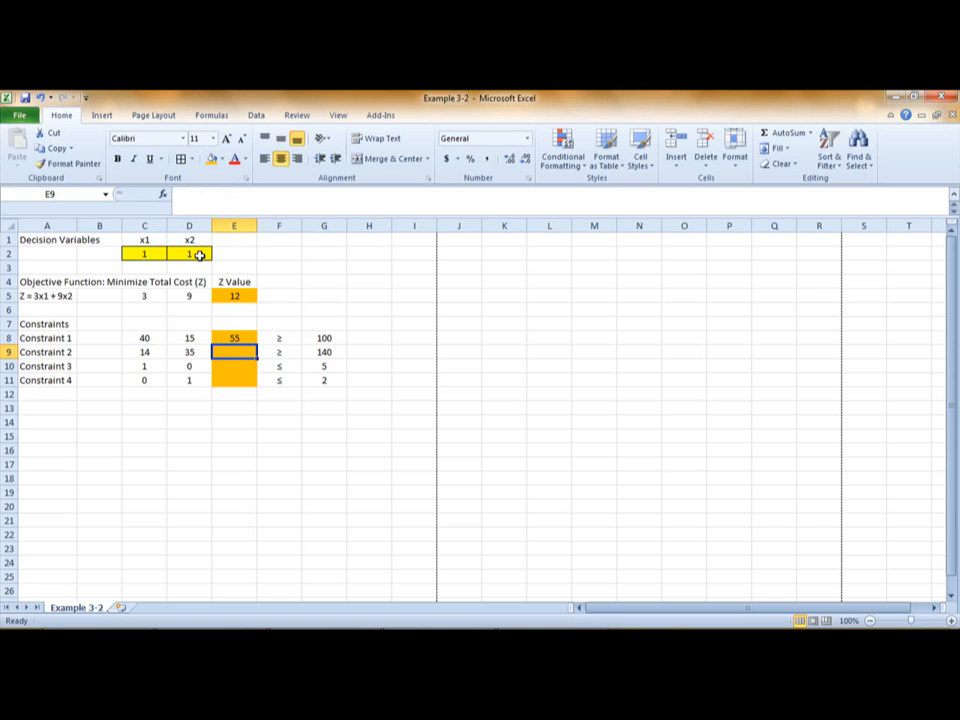
pyautogui.press('Up')
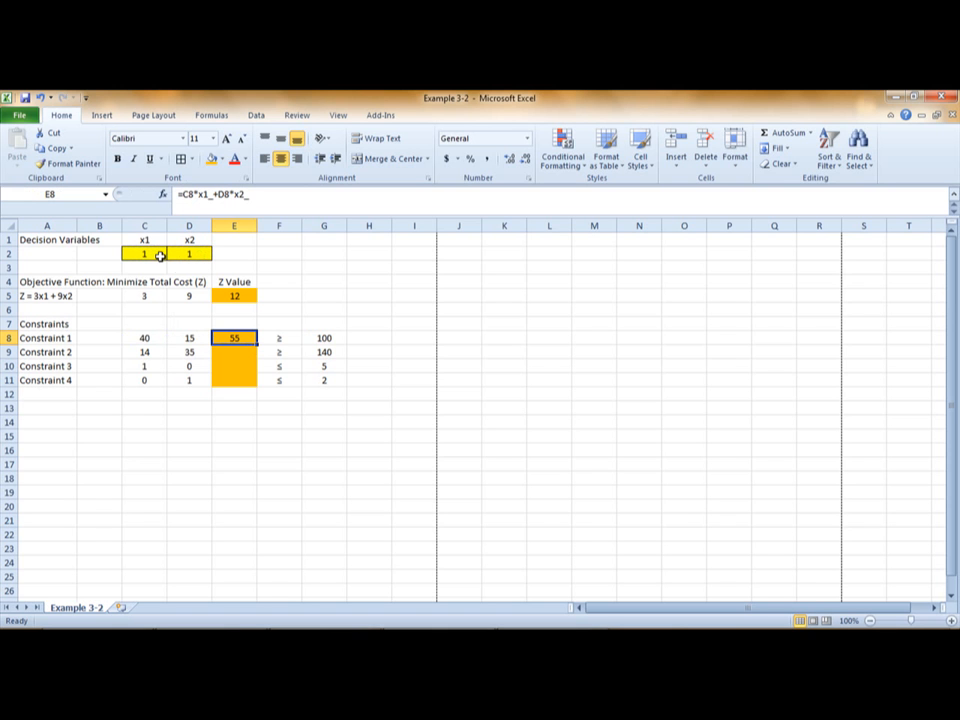
pyautogui.click(284, 339)
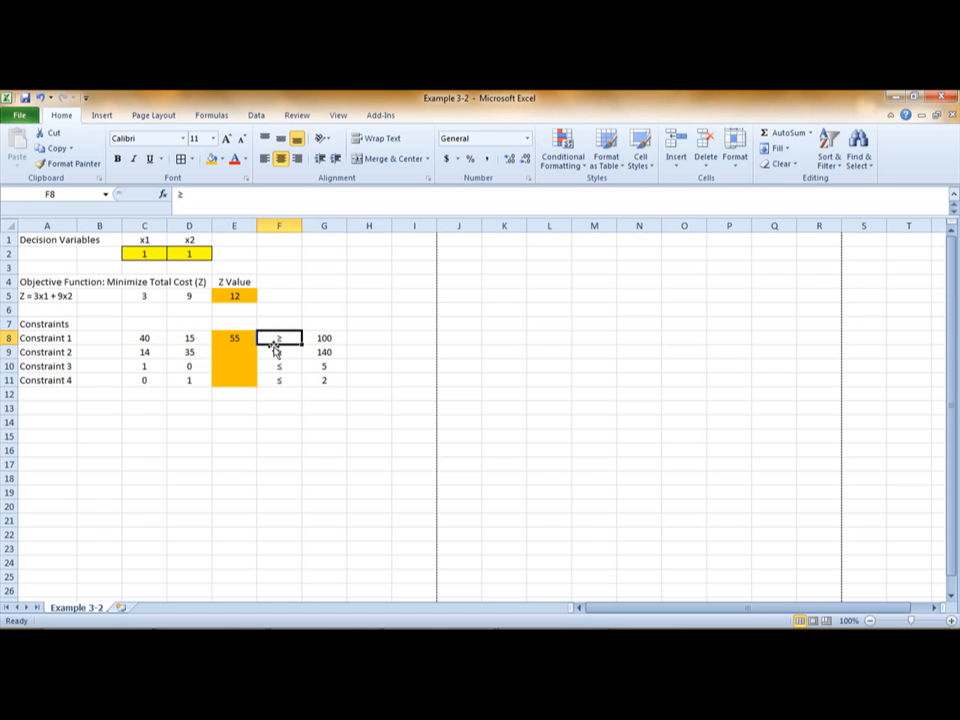
pyautogui.click(233, 351)
pyautogui.write('=')
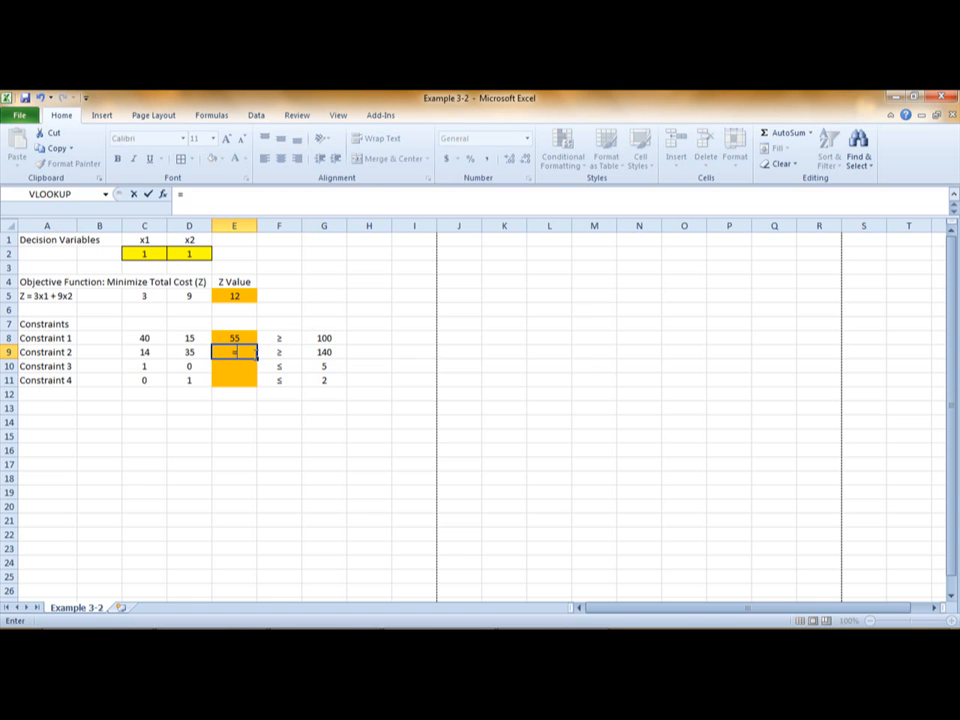
pyautogui.press('Escape')
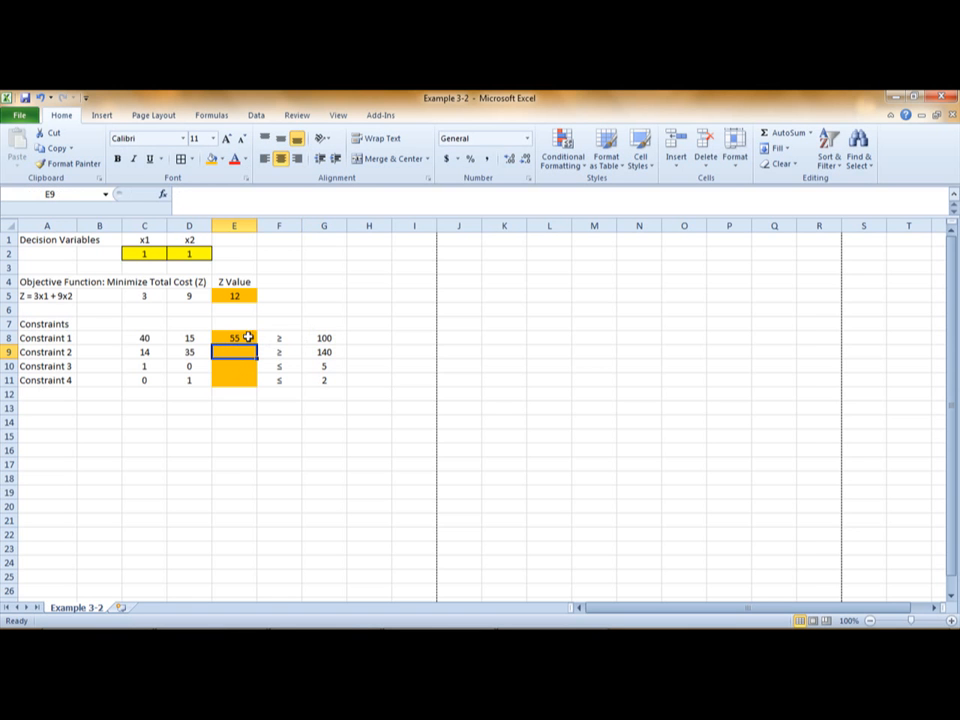
# Fill the Constraint 1 formula from E8 down through E11 for Constraints 2 to 4, and check the copied formula in E9
pyautogui.moveTo(246, 338); pyautogui.dragTo(244, 379)
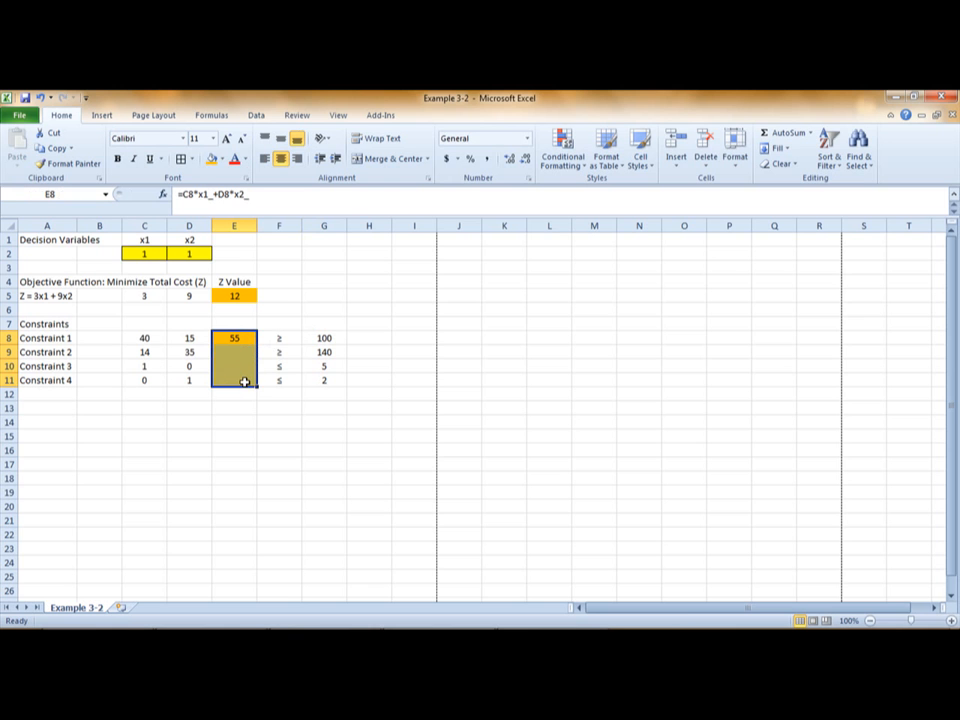
pyautogui.hotkey('ctrl', 'd')
pyautogui.click(242, 351)
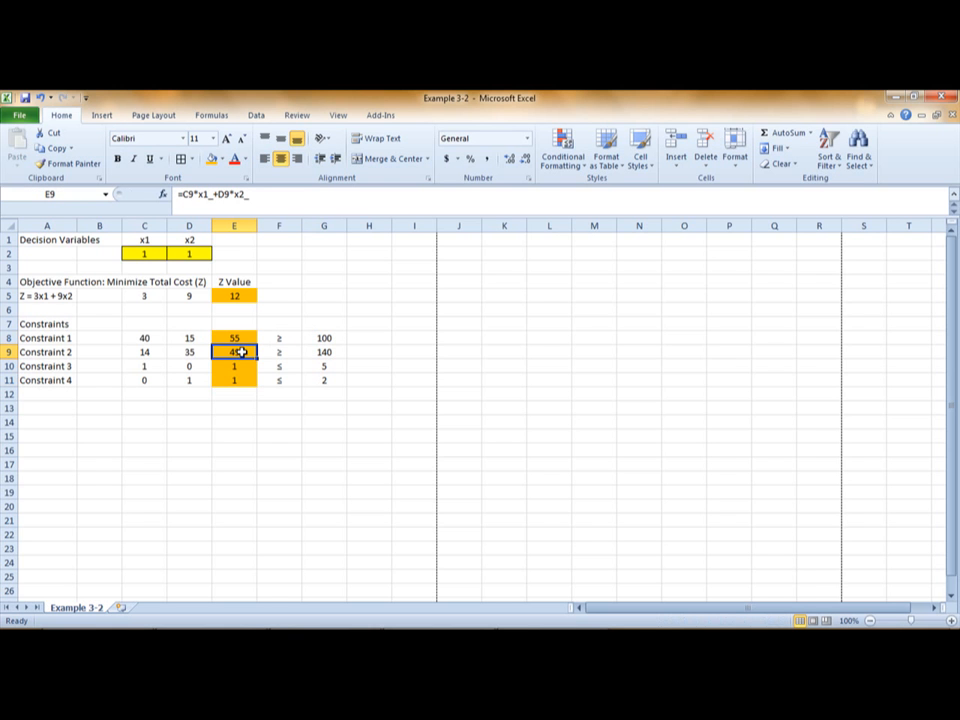
# Review the constraint formulas in cells E8 through E11 to check how the references adjust from row to row
pyautogui.click(246, 337)
pyautogui.click(246, 352)
pyautogui.moveTo(236, 339); pyautogui.dragTo(238, 371)
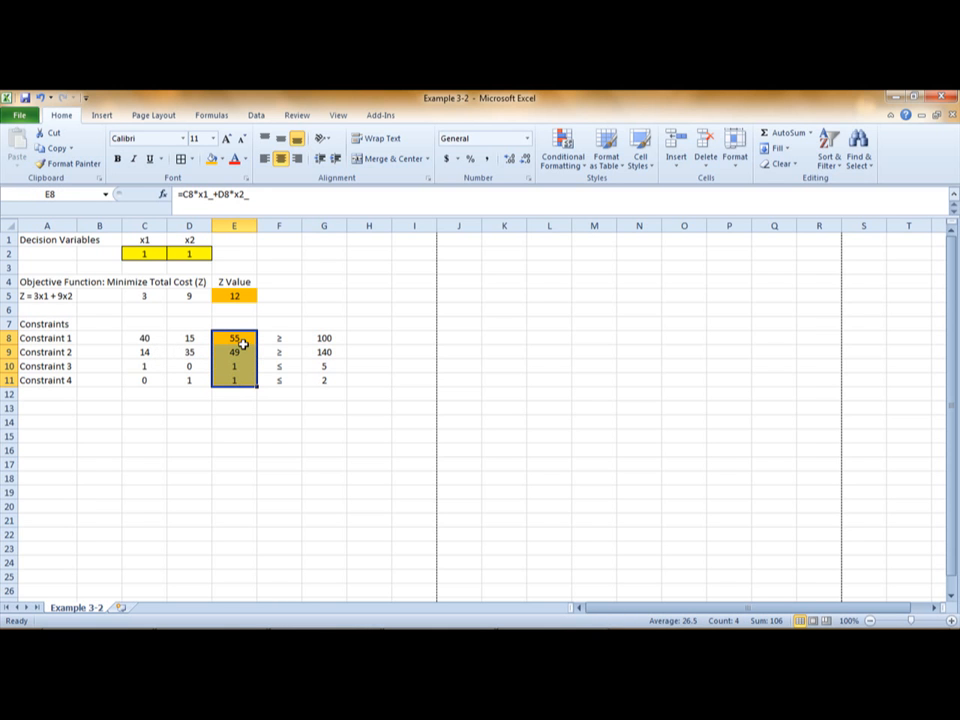
pyautogui.click(242, 342)
pyautogui.press('Down')
pyautogui.press('Down')
pyautogui.press('Down')
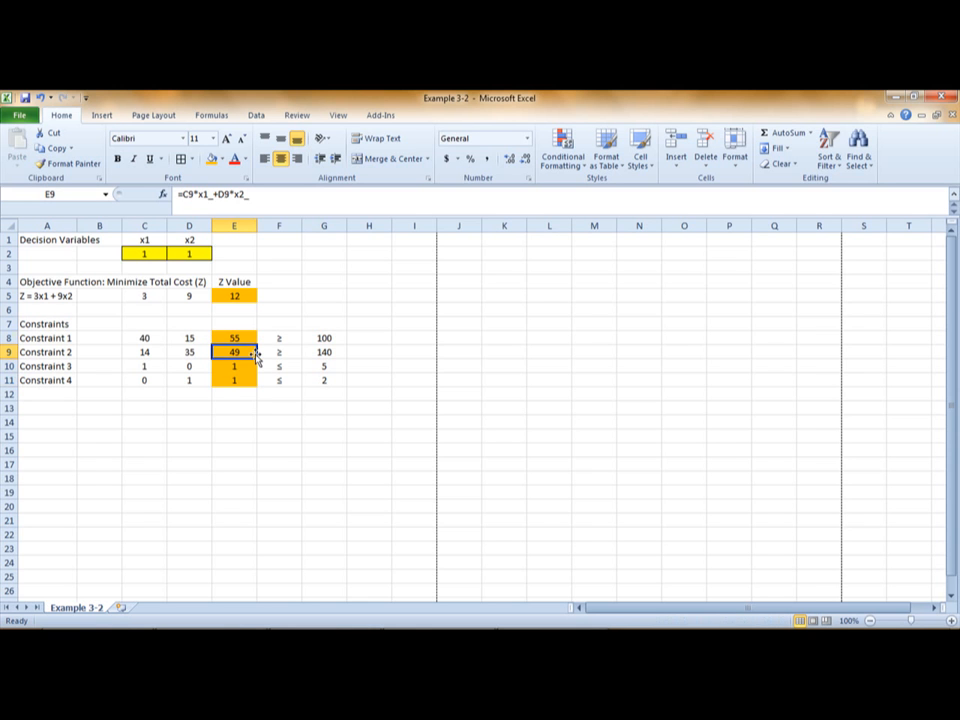
pyautogui.press('Up')
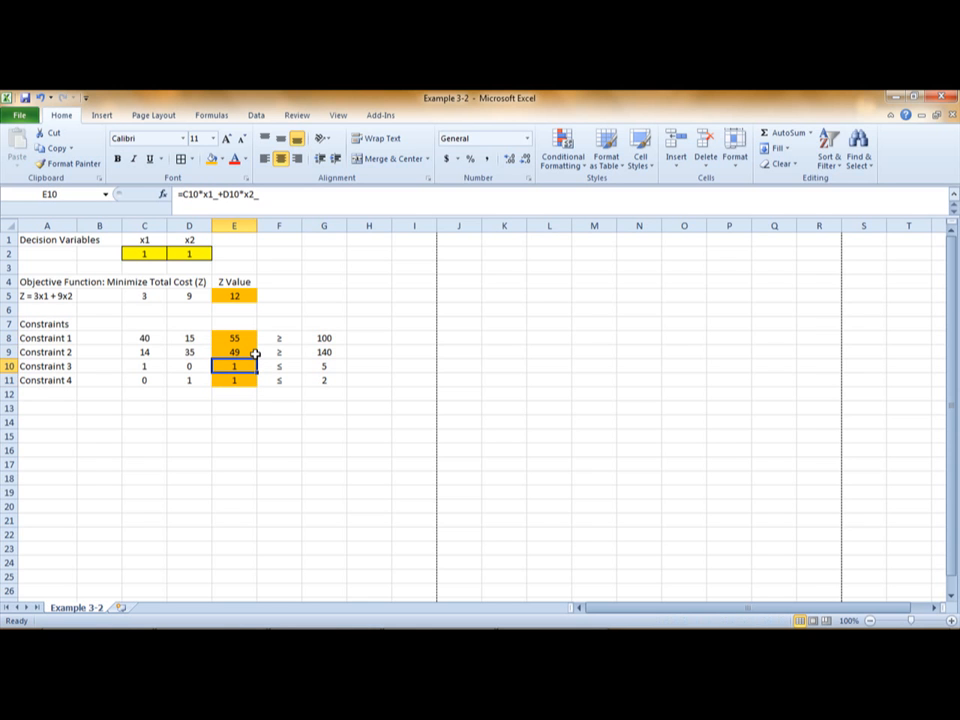
# Open Solver with the Z Value cell E5 as the objective and set it to Min
pyautogui.press('Up')
pyautogui.press('Up')
pyautogui.press('Up')
pyautogui.press('Up')
pyautogui.press('Up')
pyautogui.press('Up')
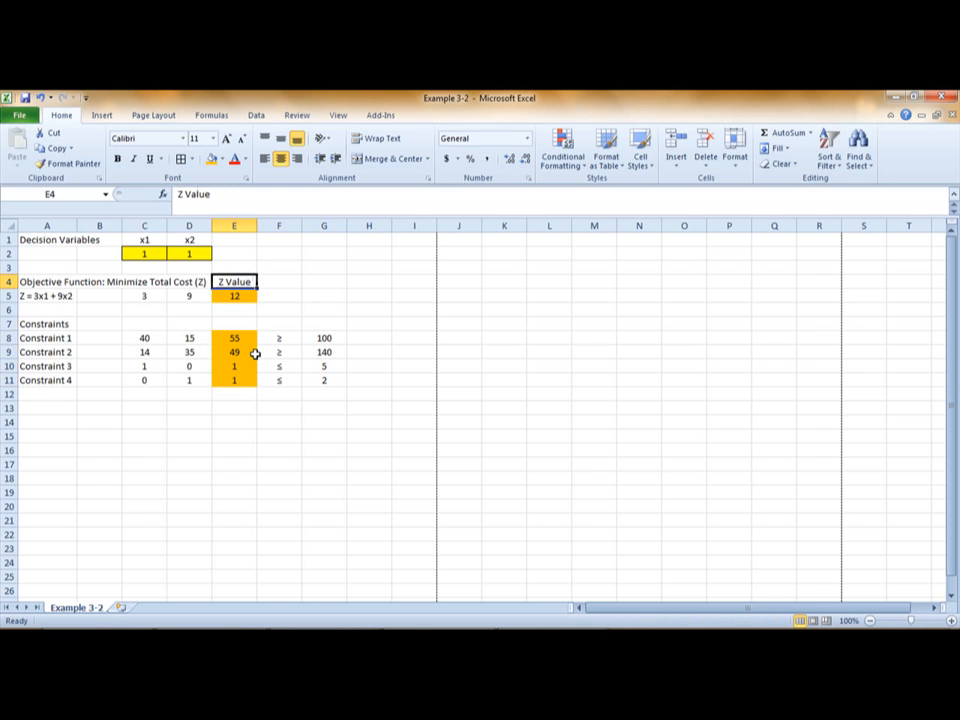
pyautogui.press('Down')
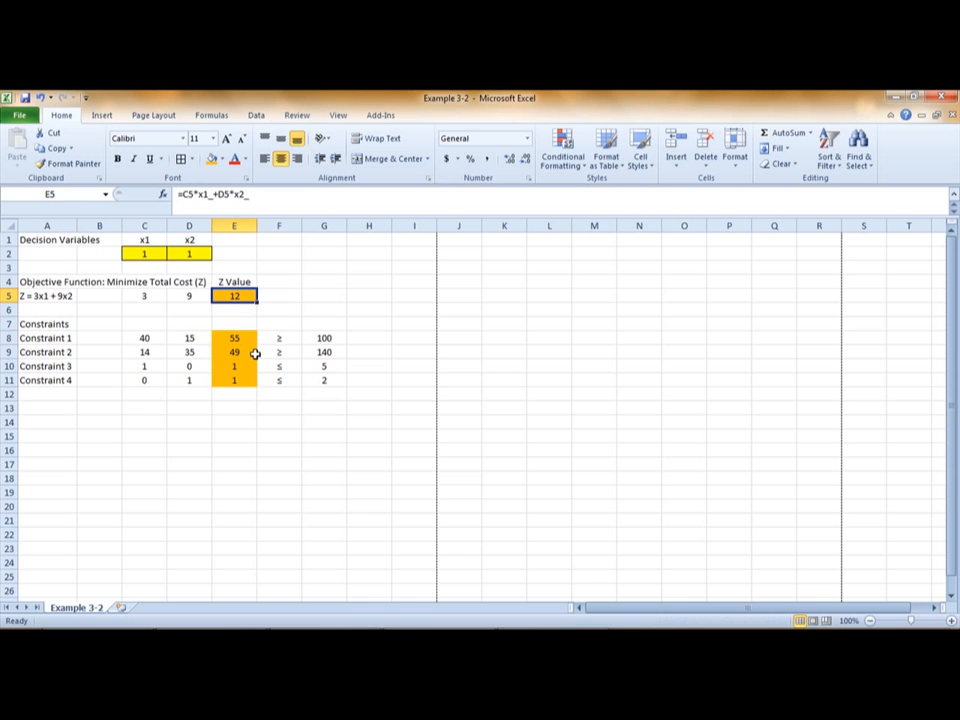
pyautogui.click(103, 116)
pyautogui.click(256, 115)
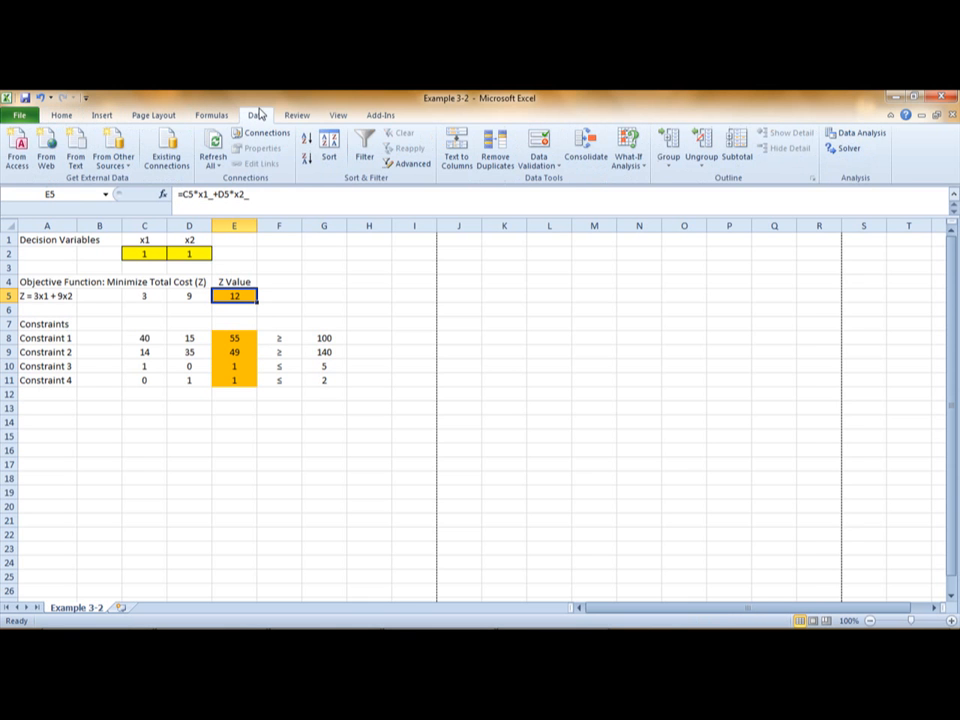
pyautogui.click(840, 150)
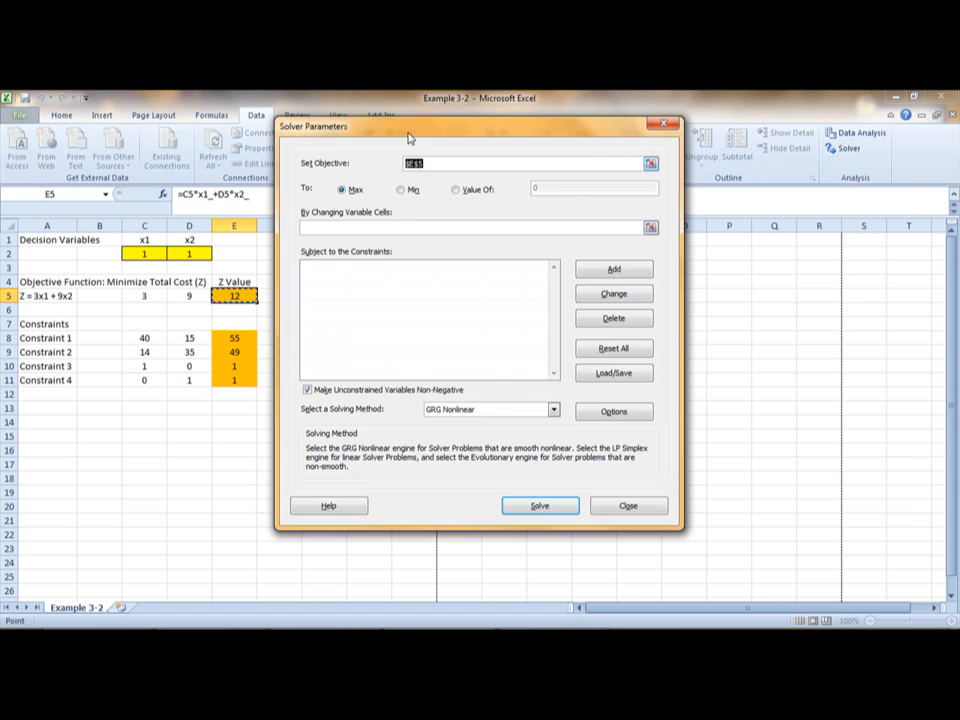
pyautogui.moveTo(413, 128); pyautogui.dragTo(626, 170)
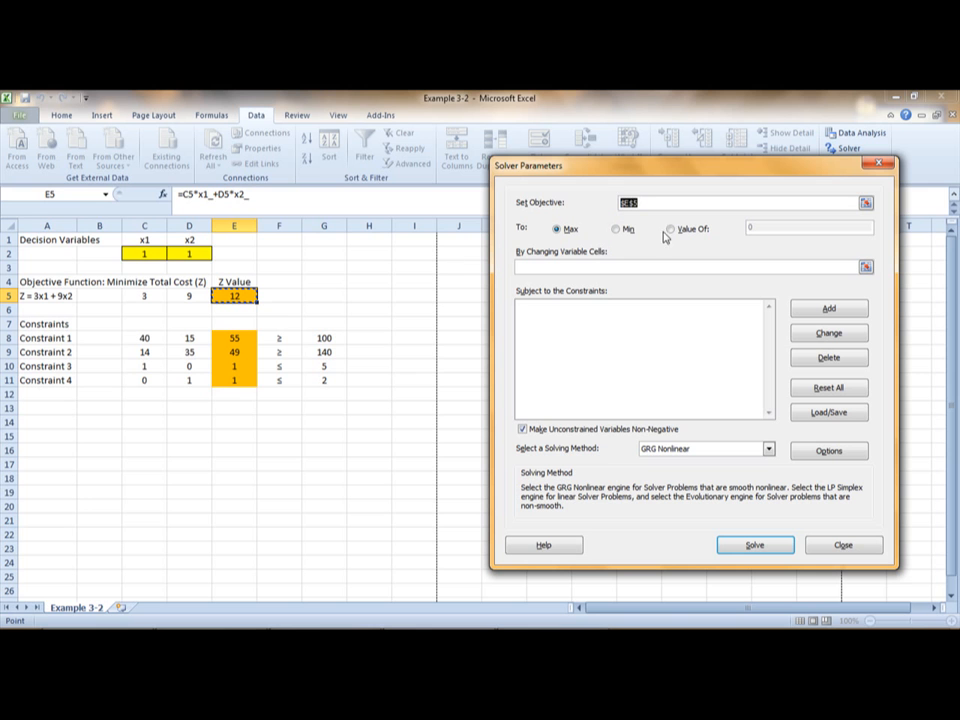
pyautogui.click(621, 229)
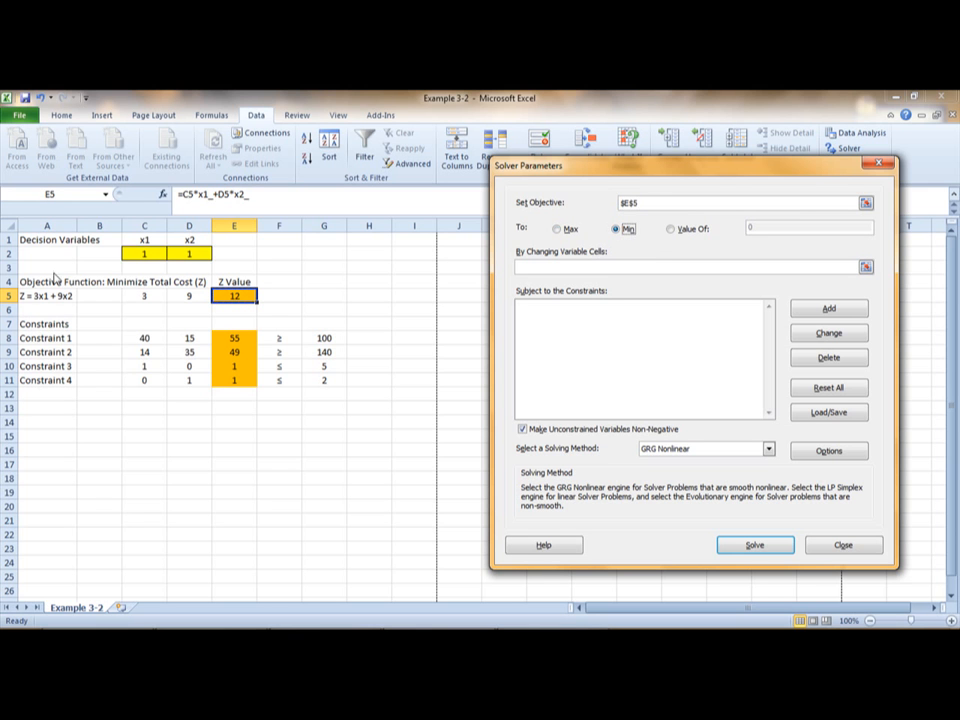
# Set Solver's changing variable cells to the x1 and x2 cells, $C$2:$D$2
pyautogui.click(578, 268)
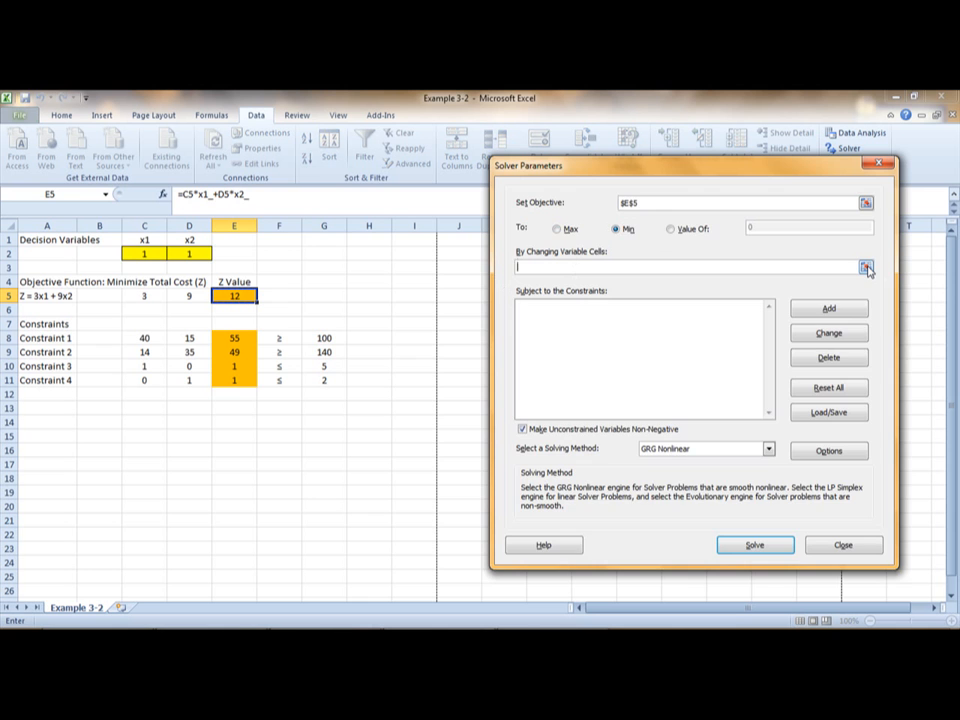
pyautogui.click(866, 267)
pyautogui.moveTo(150, 253); pyautogui.dragTo(173, 255)
pyautogui.press('Return')
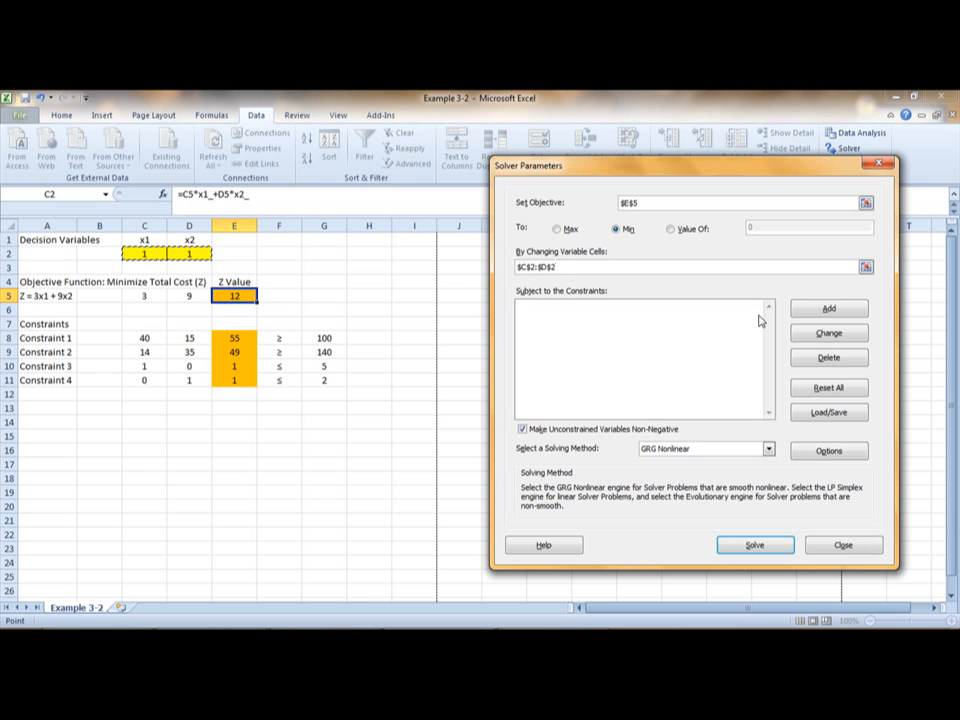
# Add Constraint 1 to Solver as $E$8 >= $G$8
pyautogui.click(827, 309)
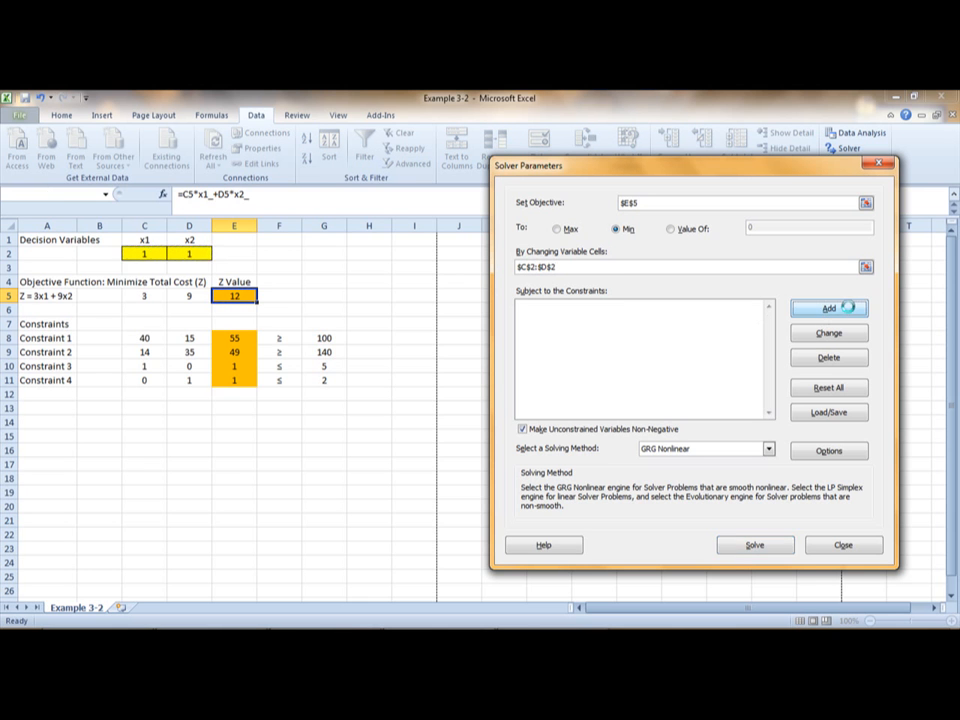
pyautogui.click(238, 338)
pyautogui.click(710, 365)
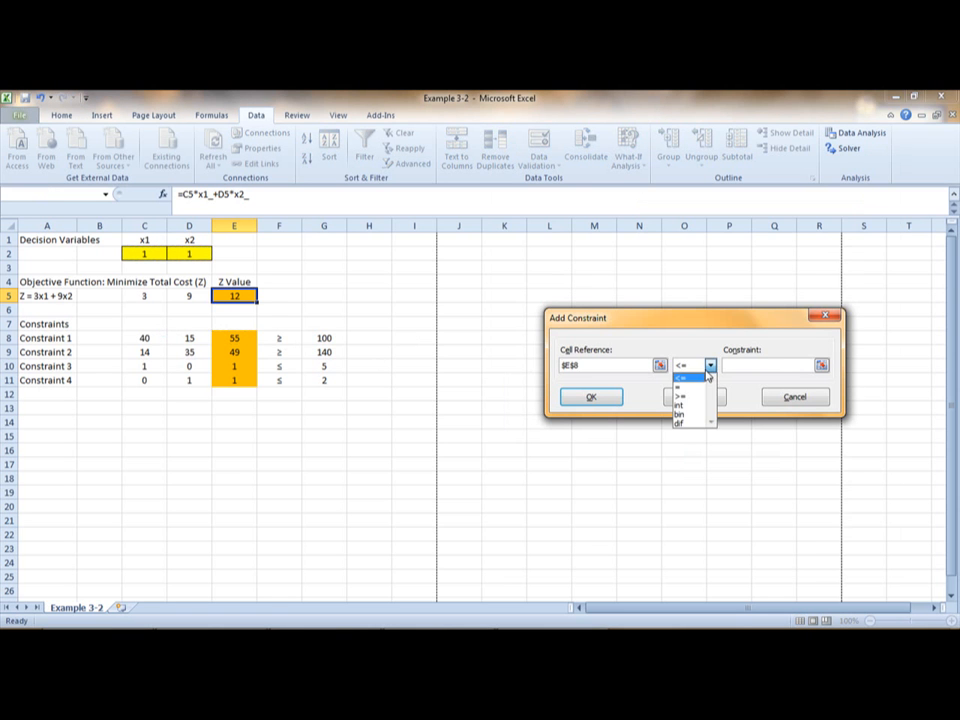
pyautogui.click(682, 394)
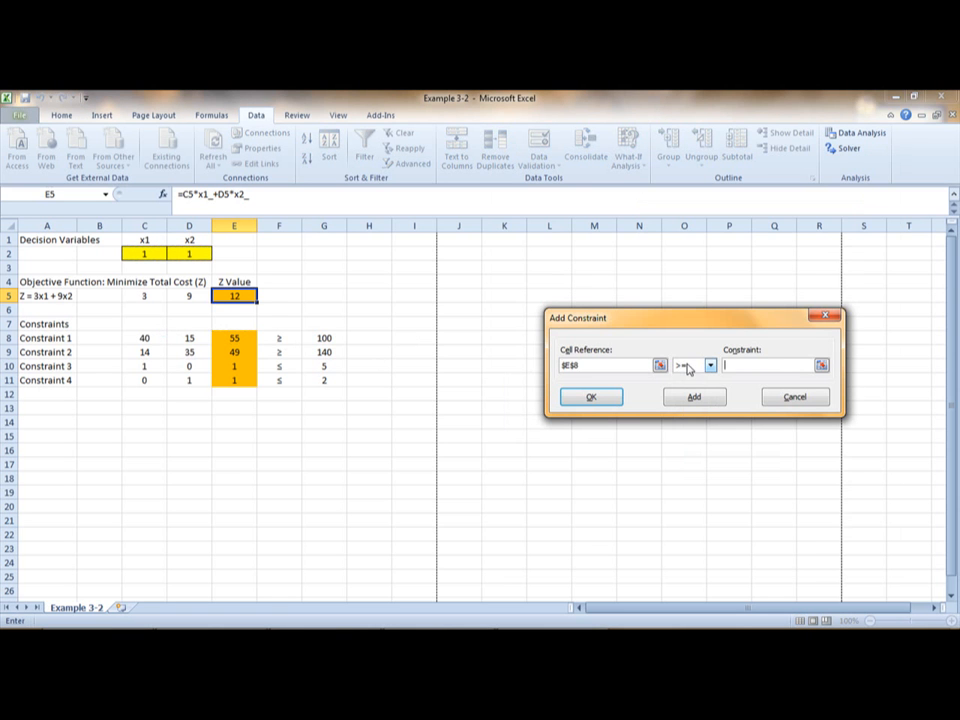
pyautogui.click(335, 338)
pyautogui.press('Return')
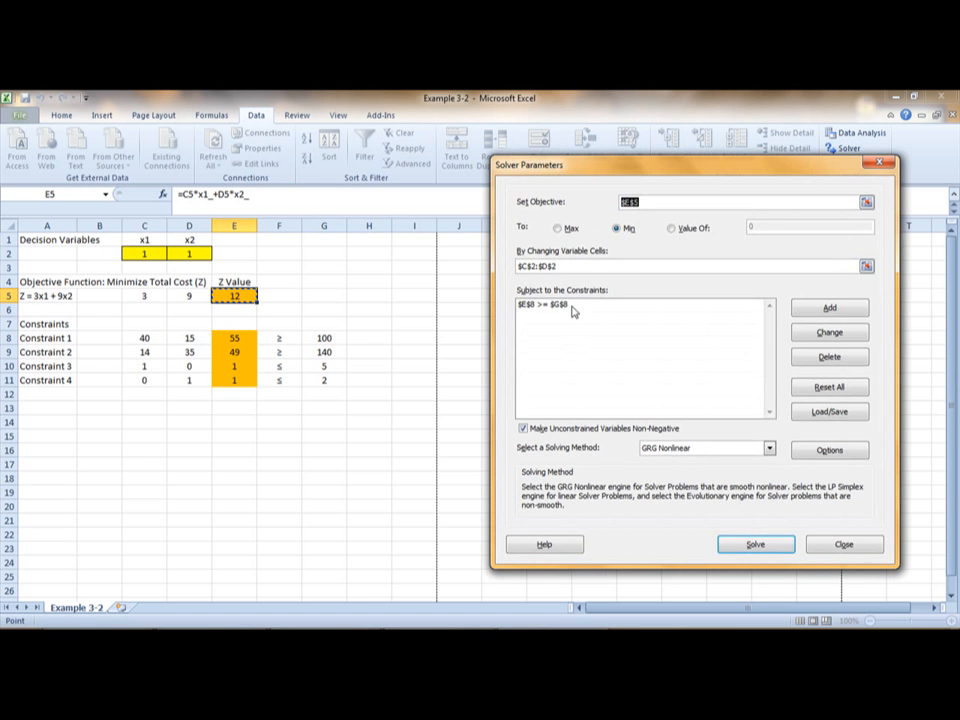
# Add Constraint 2 to Solver as $E$9 >= $G$9
pyautogui.click(829, 307)
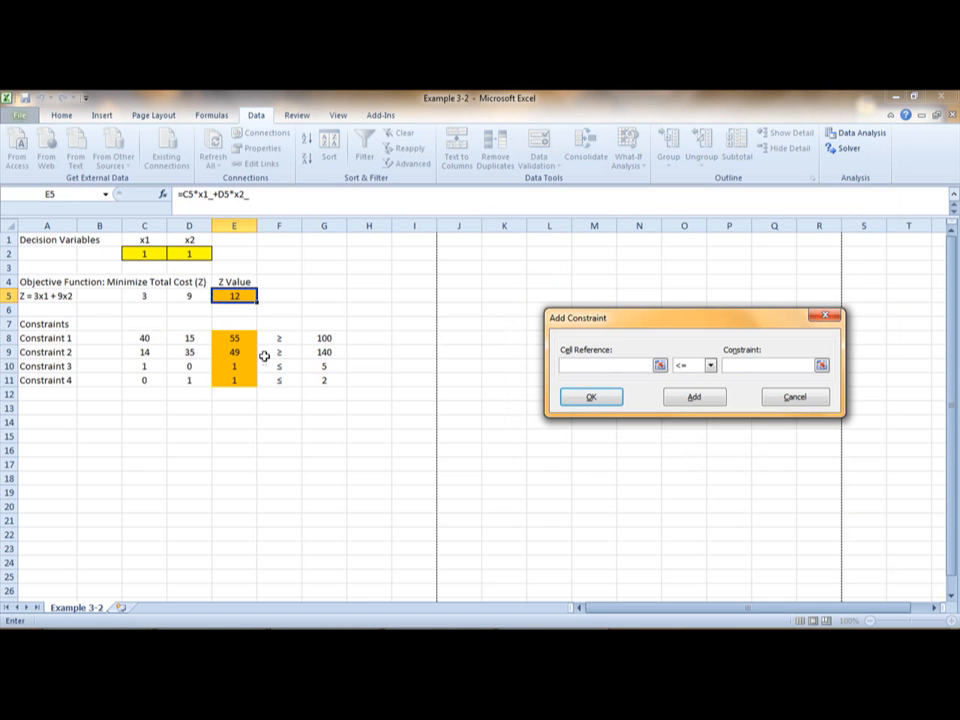
pyautogui.click(234, 352)
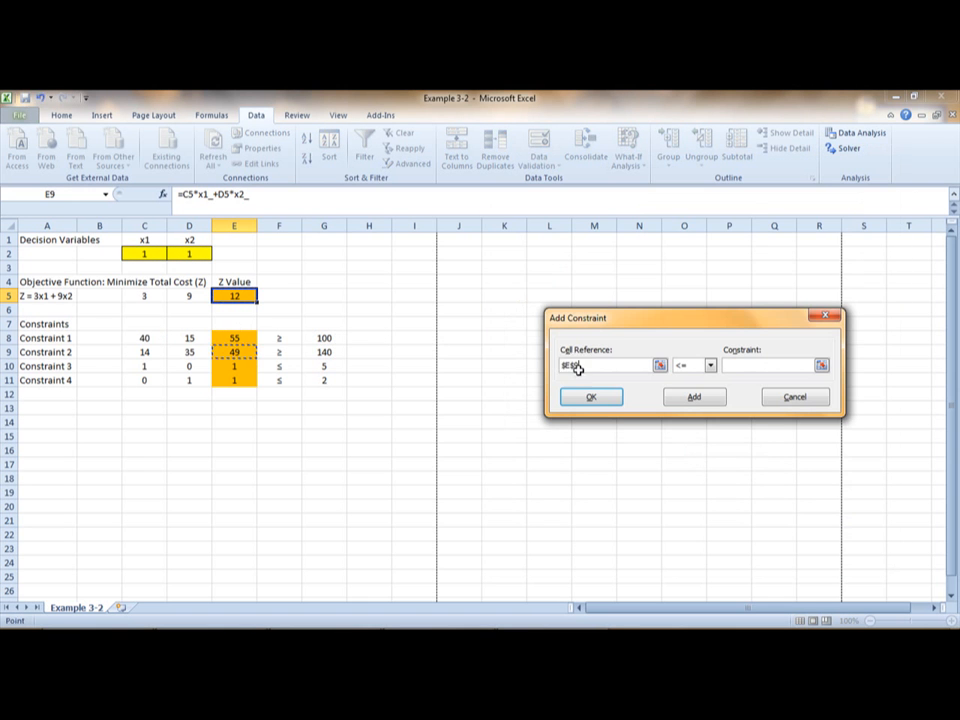
pyautogui.click(710, 365)
pyautogui.click(710, 396)
pyautogui.click(340, 352)
pyautogui.press('Return')
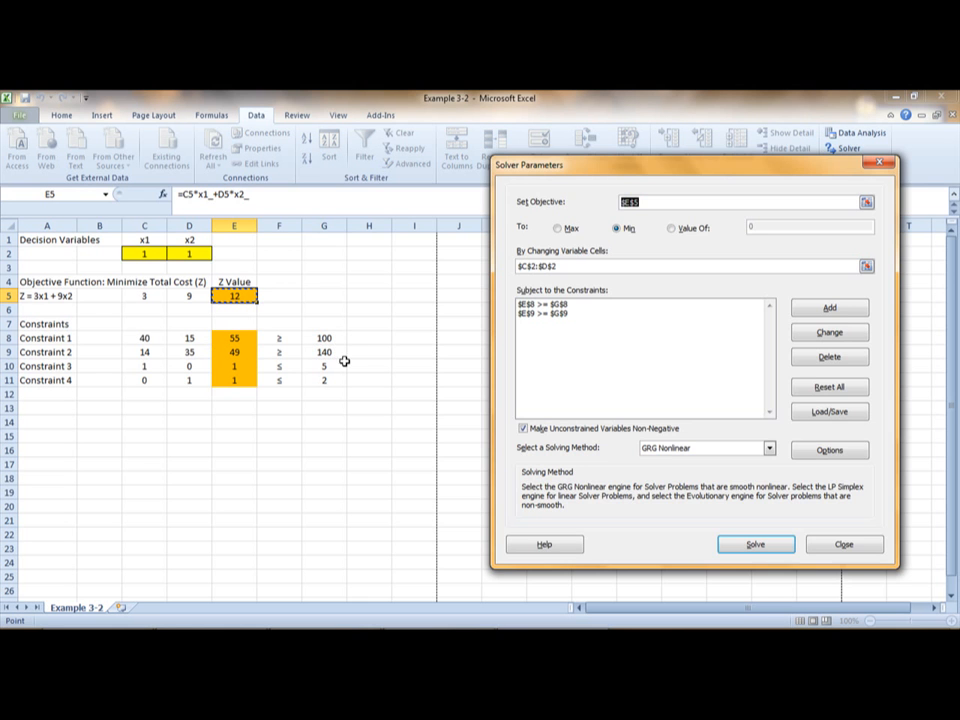
# Add Constraint 3 to Solver as $E$10 <= $G$10
pyautogui.click(829, 307)
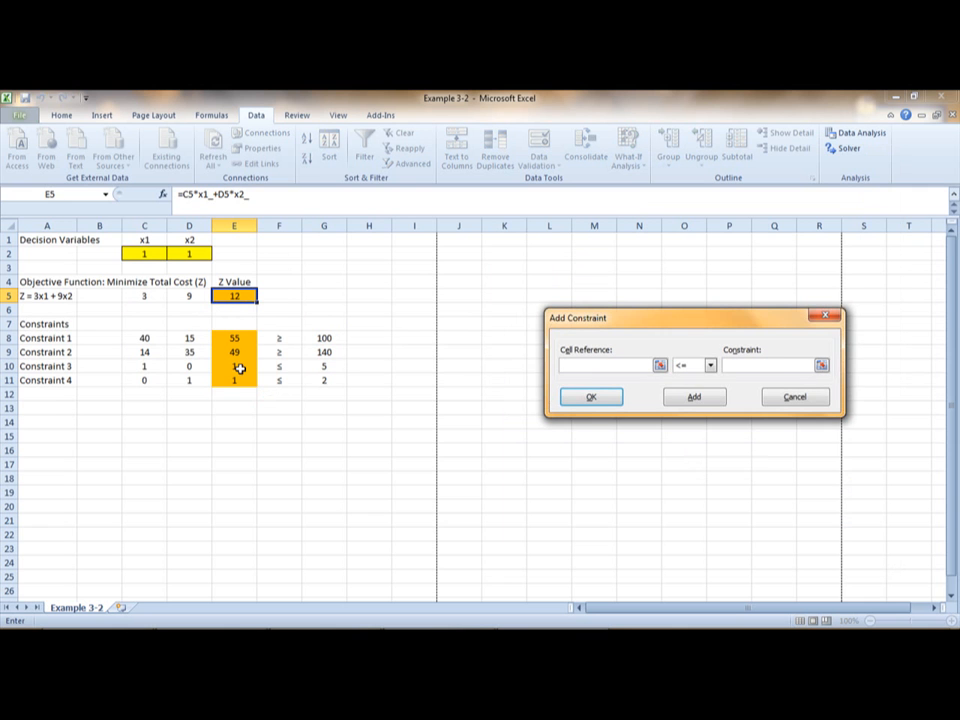
pyautogui.click(236, 367)
pyautogui.click(782, 365)
pyautogui.click(330, 366)
pyautogui.press('Return')
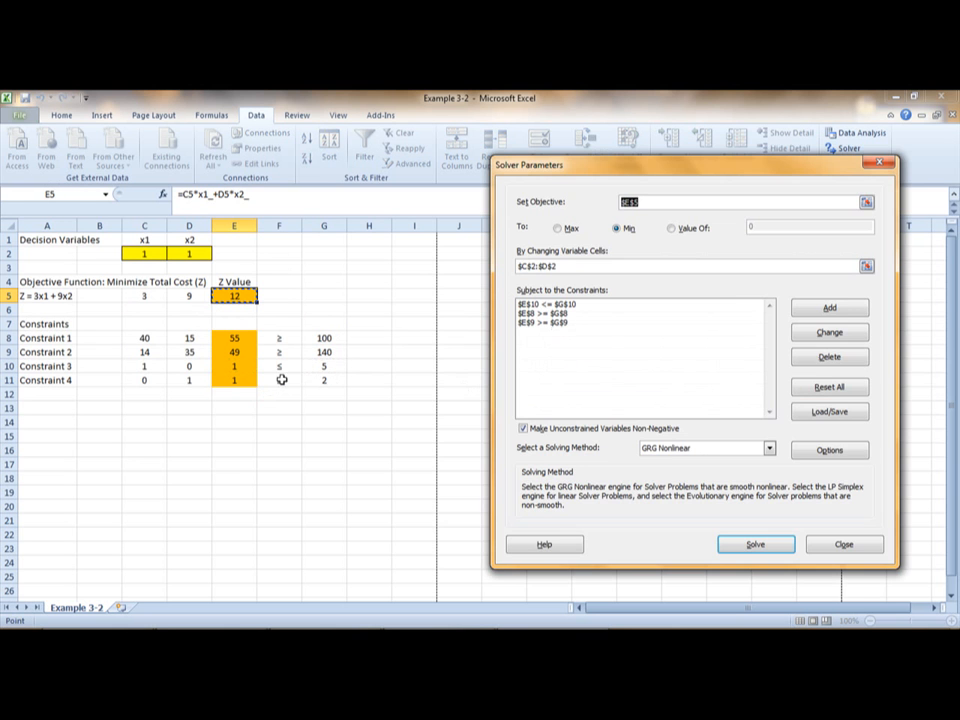
# Add Constraint 4 to Solver as $E$11 <= $G$11
pyautogui.click(845, 307)
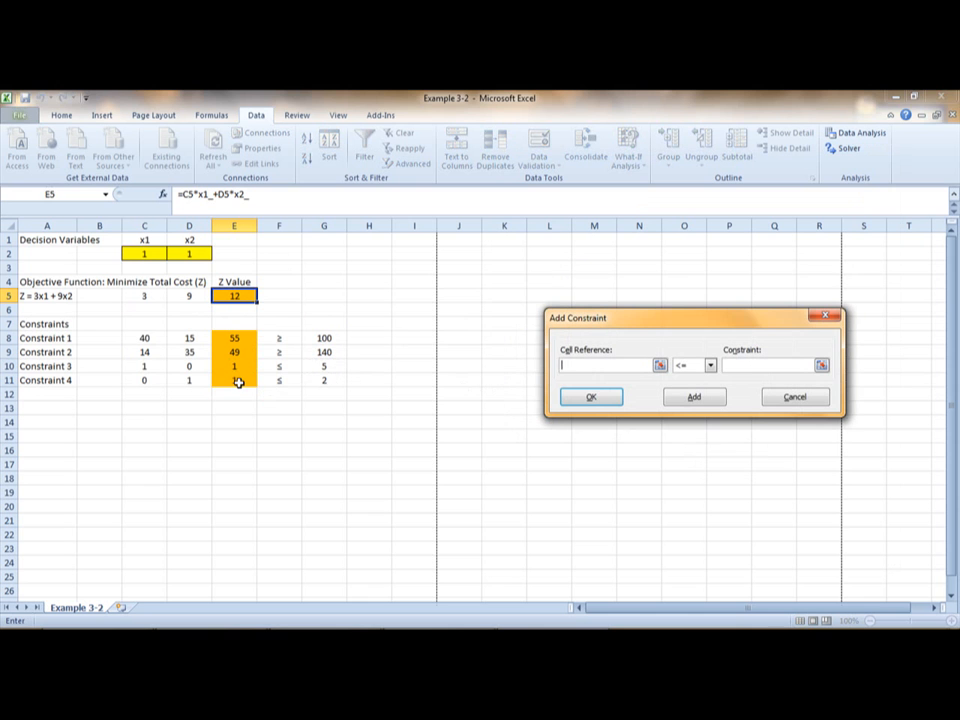
pyautogui.click(237, 379)
pyautogui.click(322, 380)
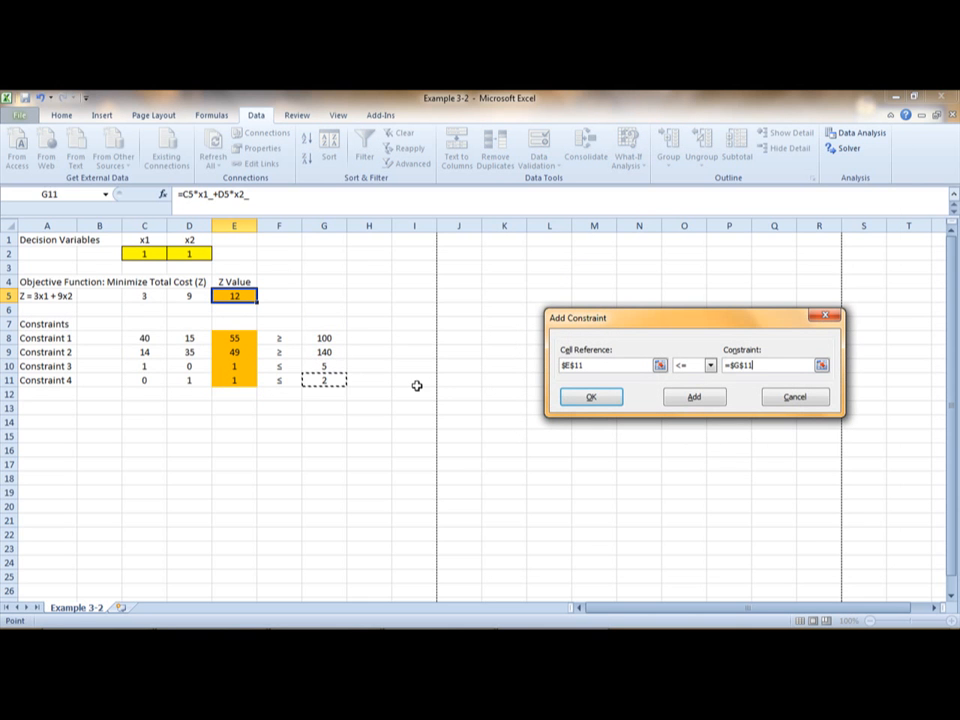
pyautogui.click(588, 397)
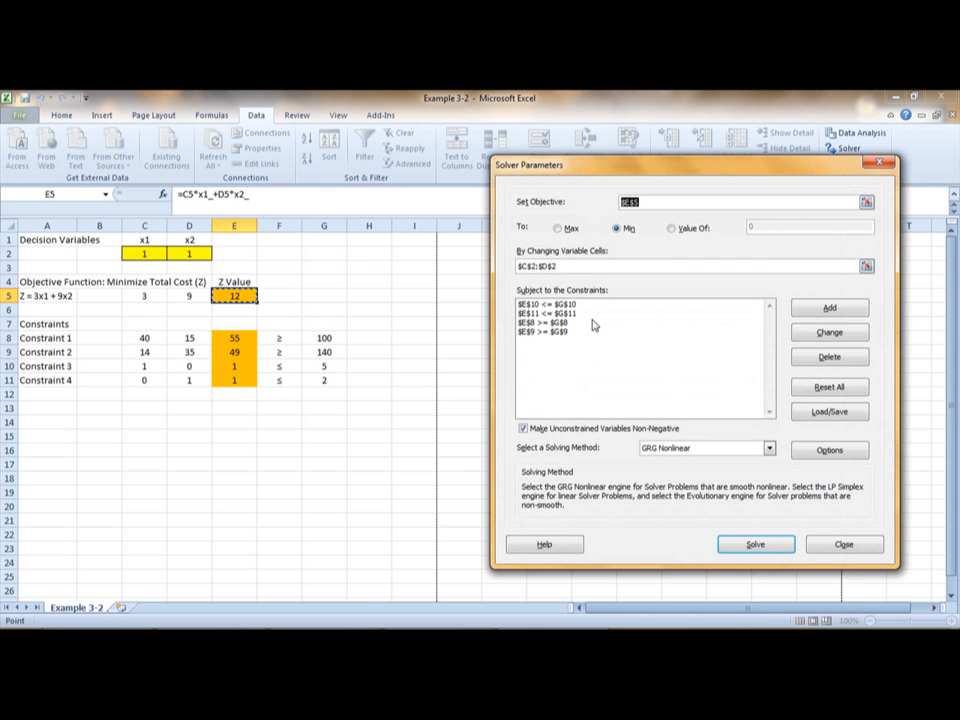
# Solve the cost-minimization model and keep the Solver solution in the worksheet
pyautogui.click(758, 544)
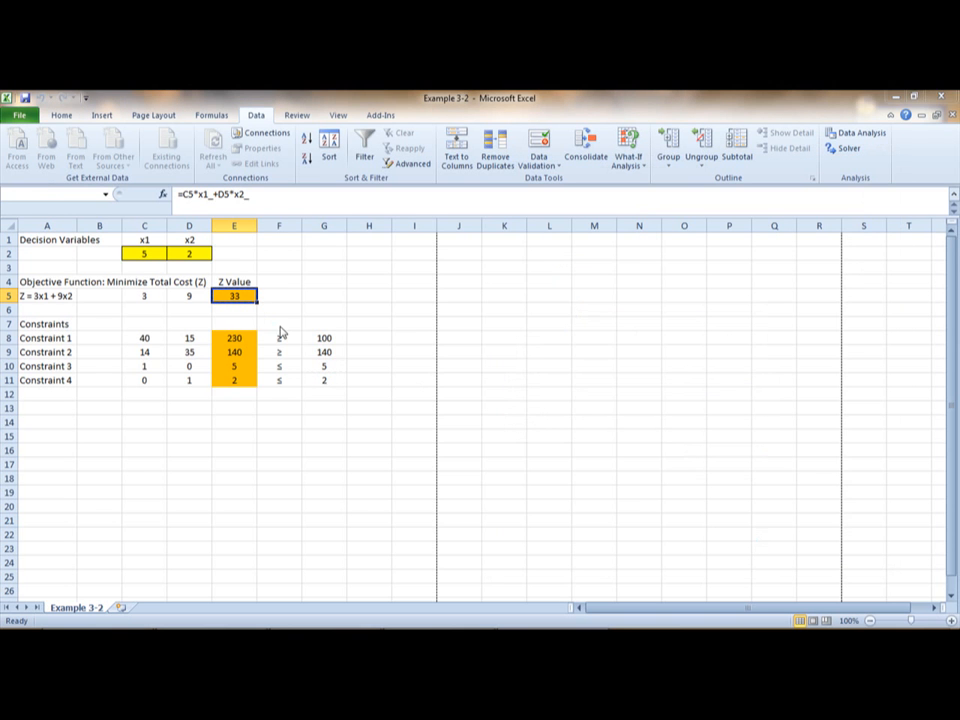
pyautogui.click(370, 388)
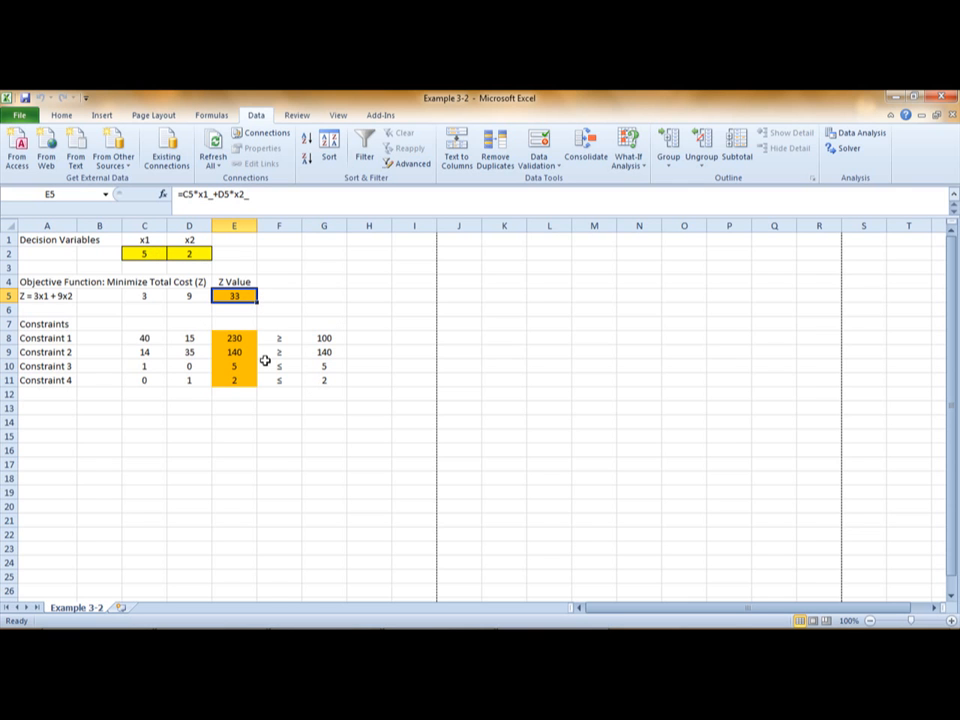
pyautogui.click(283, 437)
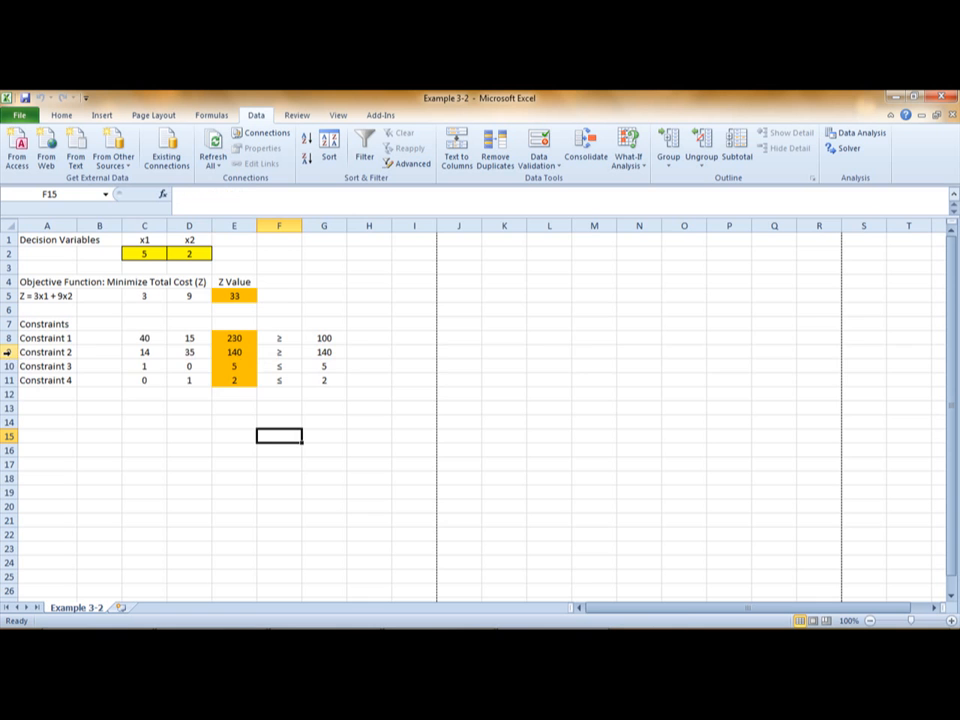
pyautogui.moveTo(9, 352); pyautogui.dragTo(9, 380)
pyautogui.click(115, 418)
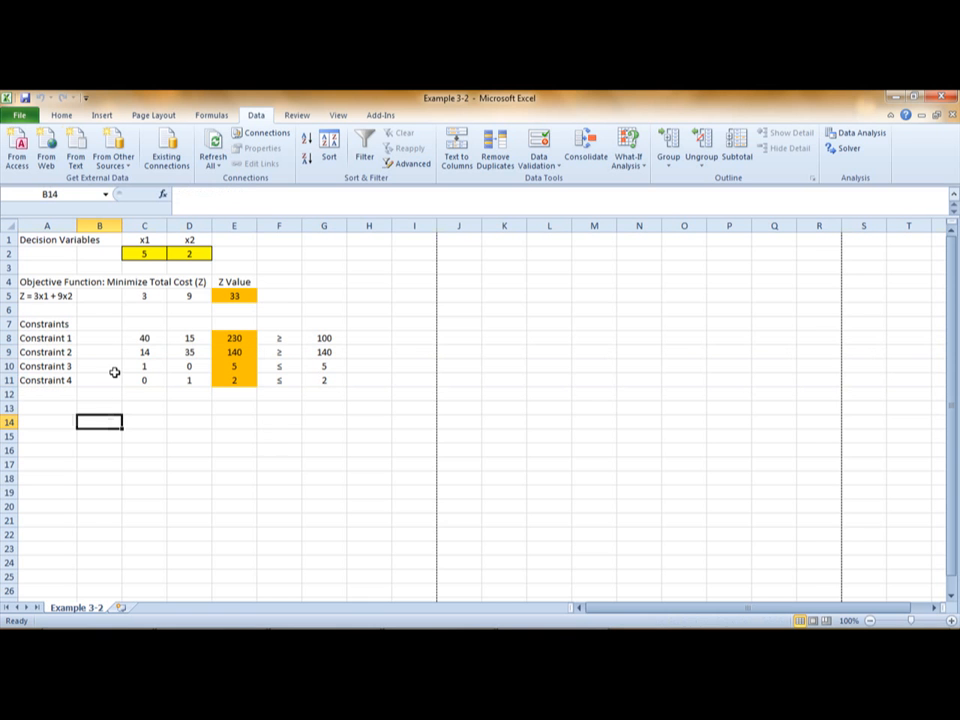
pyautogui.click(479, 622)
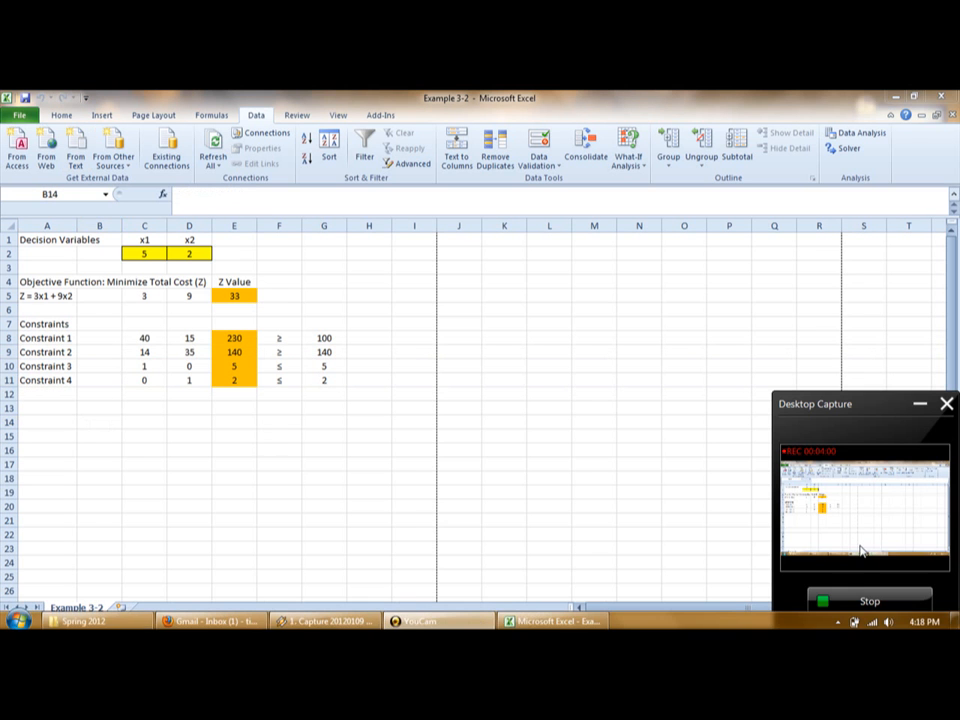